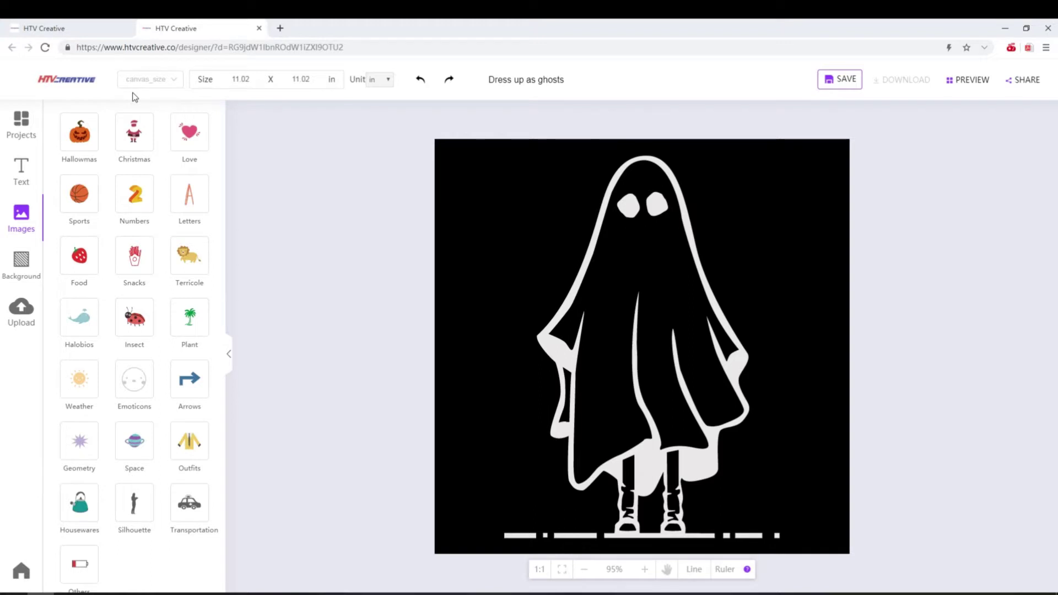
Browse the preset canvas sizes available for the design without choosing one.
click(146, 84)
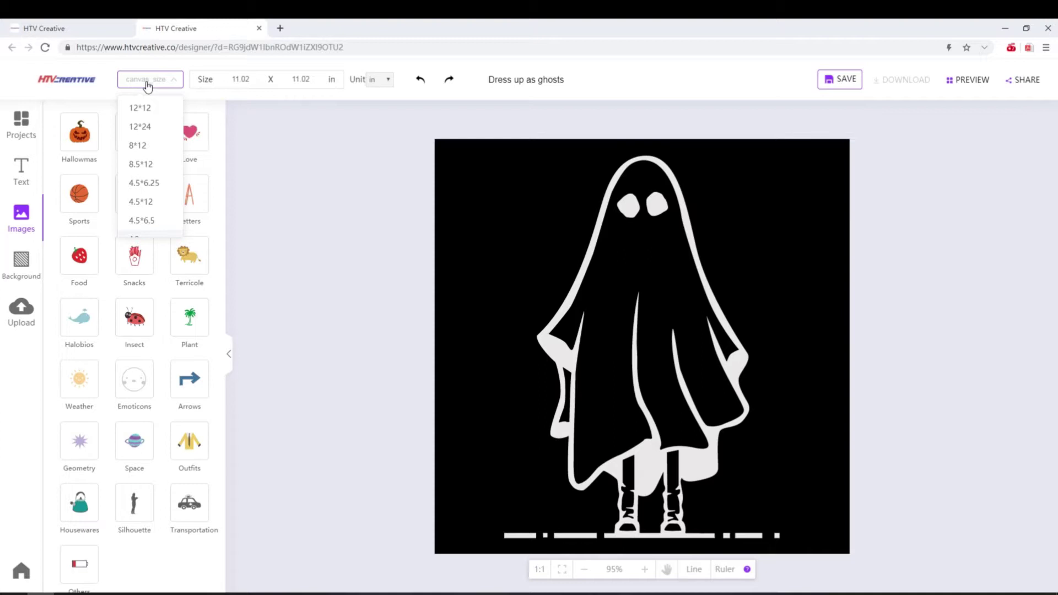
scroll(160, 217, down, 5)
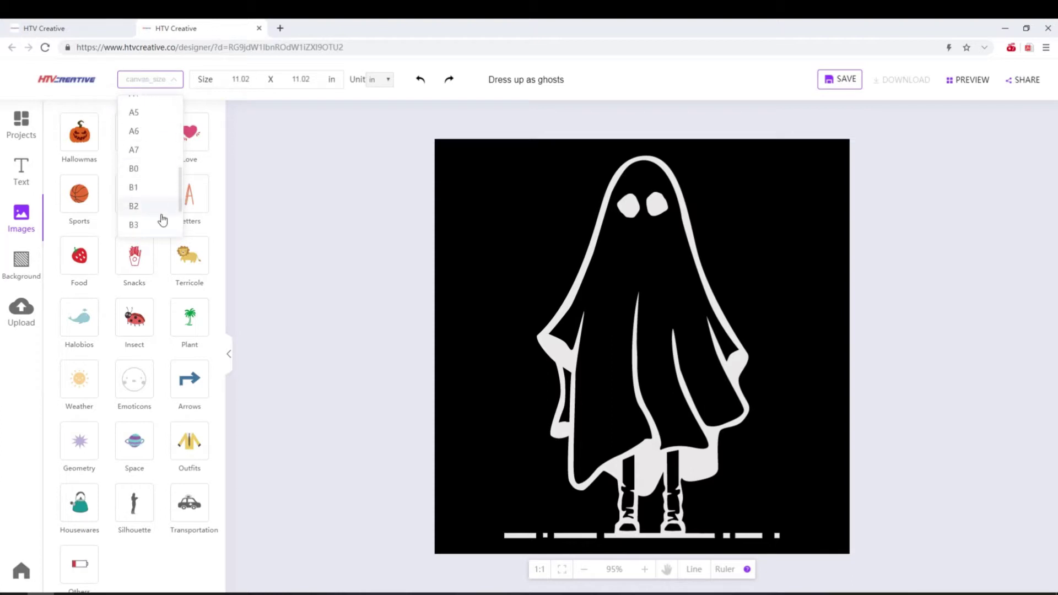
scroll(159, 182, up, 5)
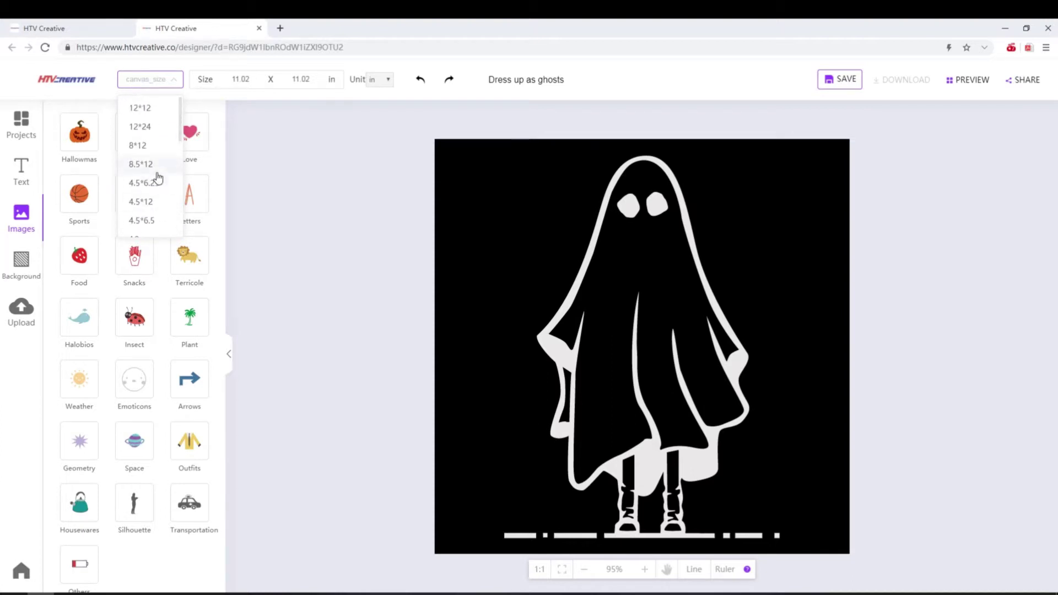
click(342, 162)
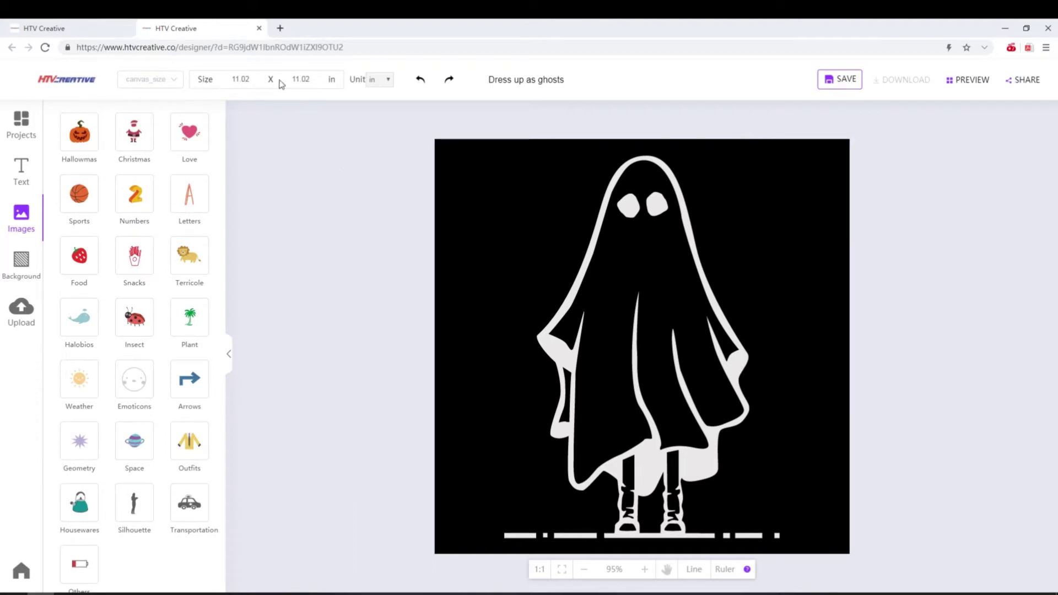
Check the canvas width and height values and keep inches as the unit.
click(241, 82)
double_click(241, 82)
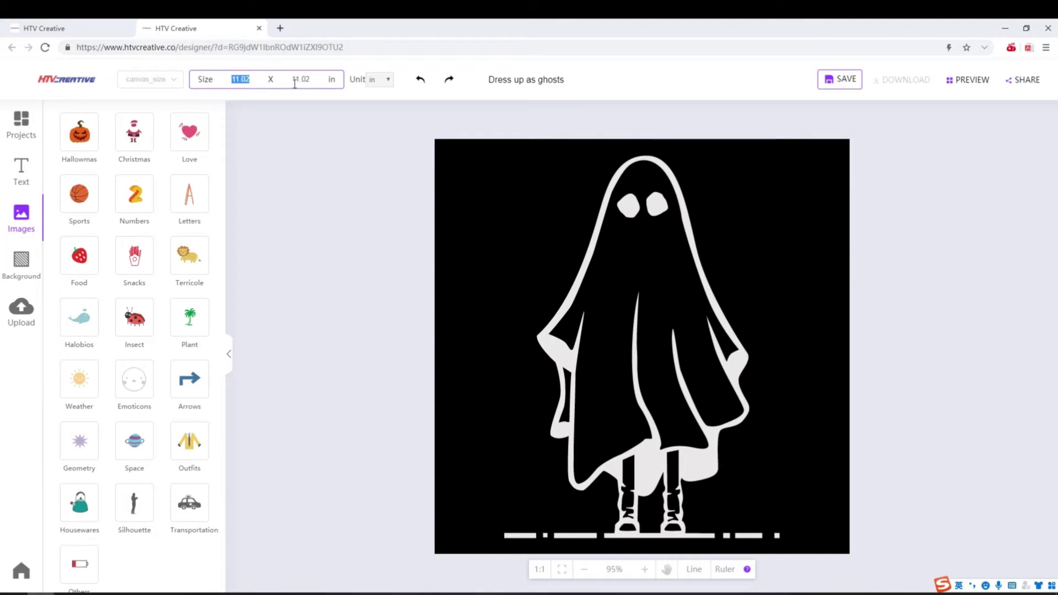
drag(294, 83, 312, 82)
click(347, 97)
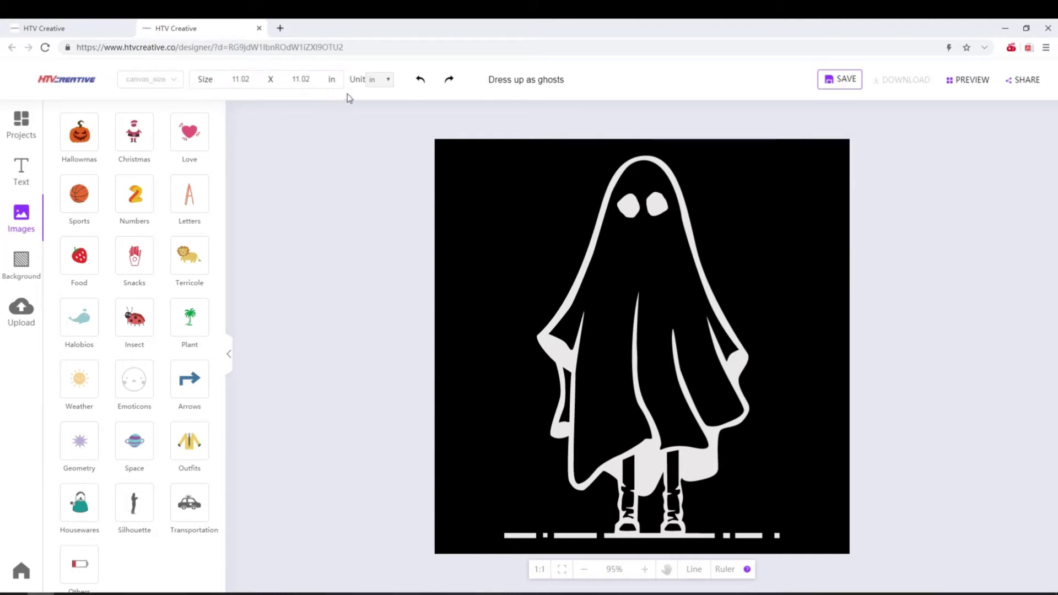
click(385, 82)
click(379, 102)
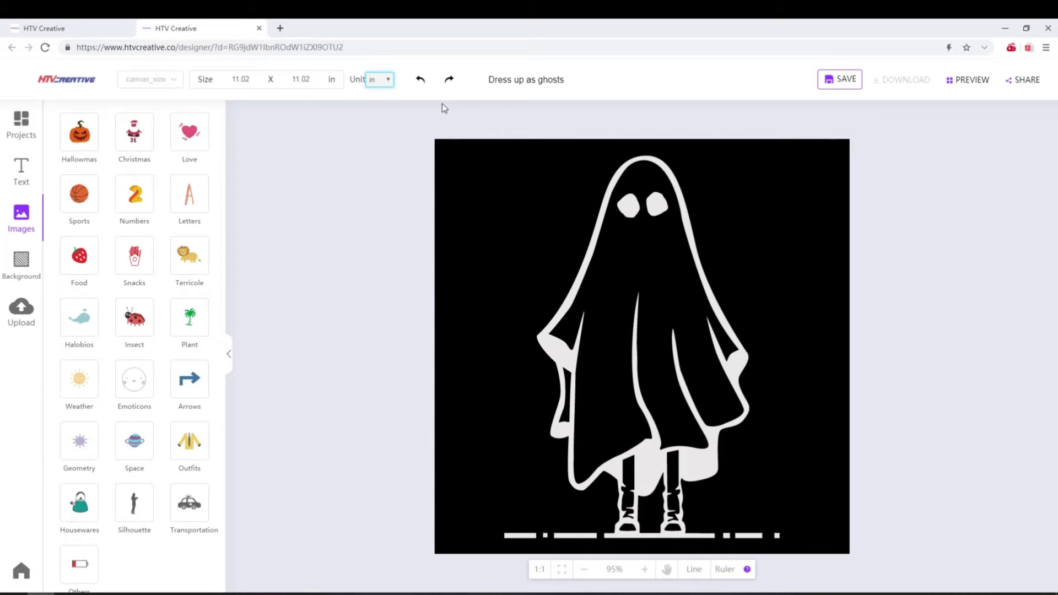
Save the ghost design and choose Slice PNG as the file type for its download.
click(849, 84)
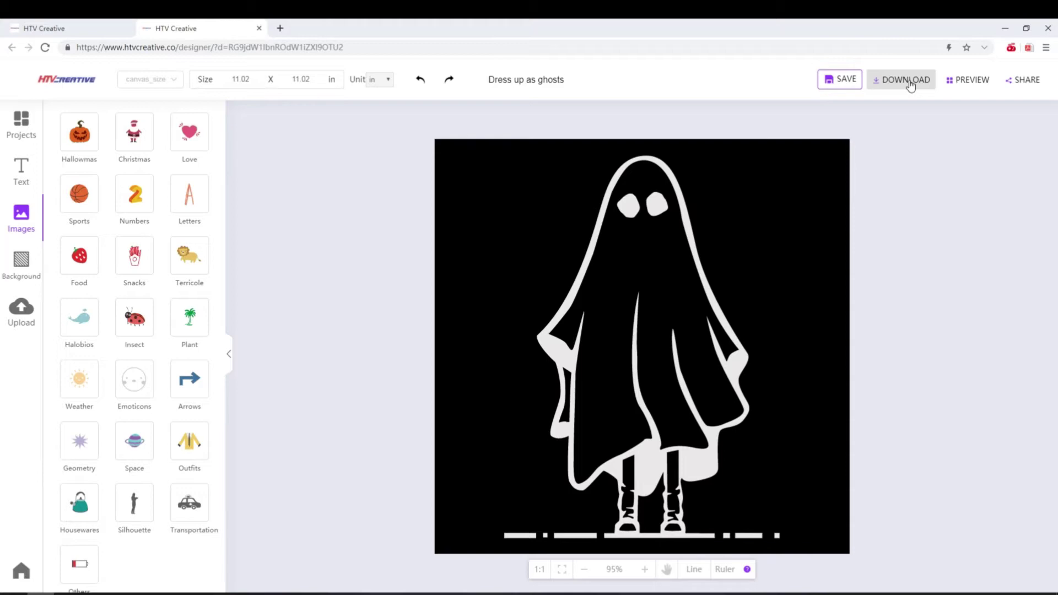
click(908, 81)
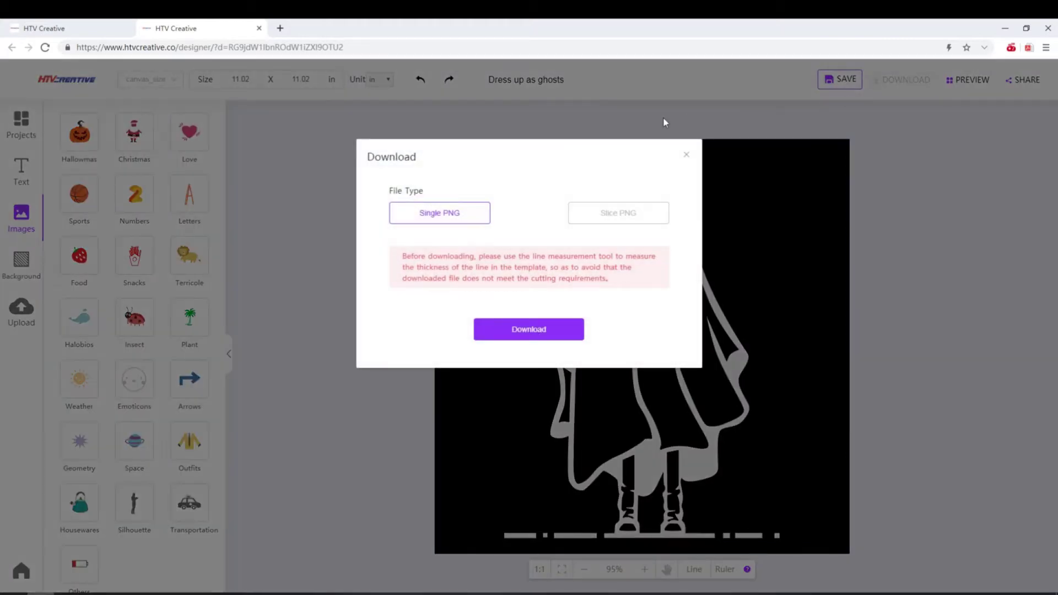
click(627, 216)
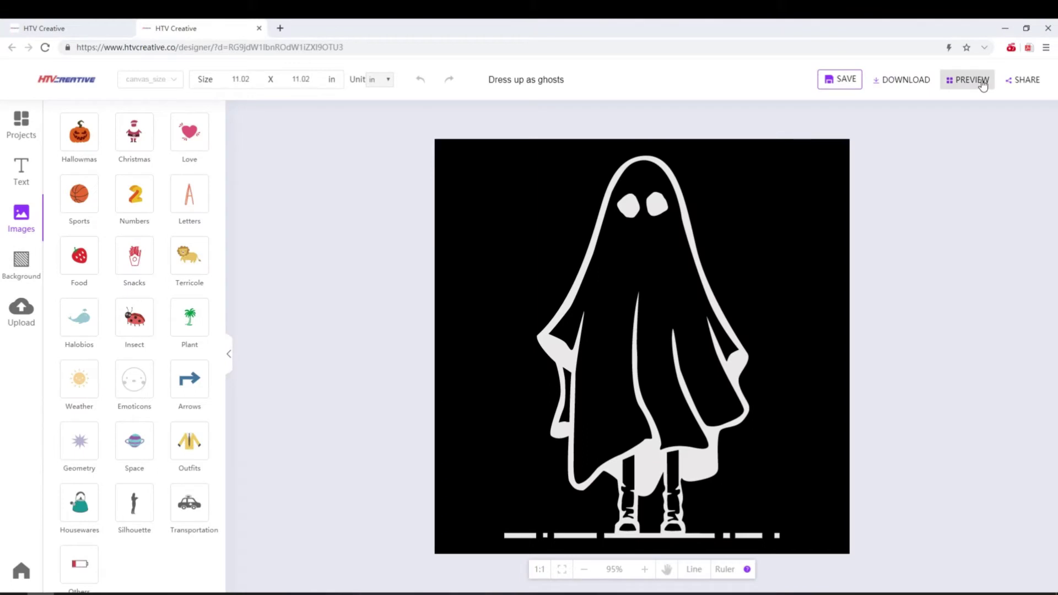
Preview the ghost design on the black hoodie, look through the other product mockups and close the preview.
click(970, 80)
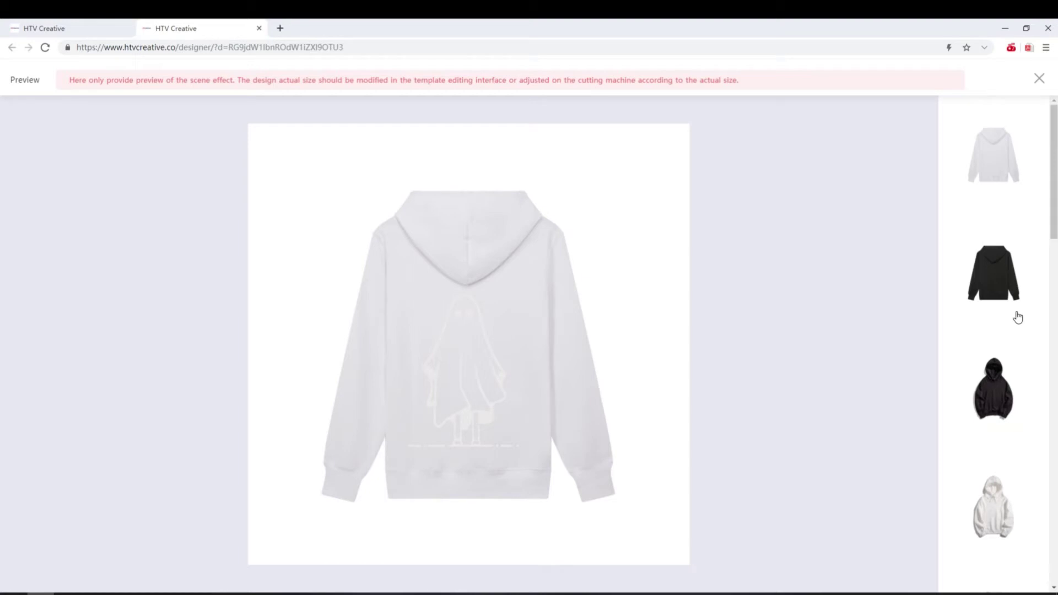
click(1002, 283)
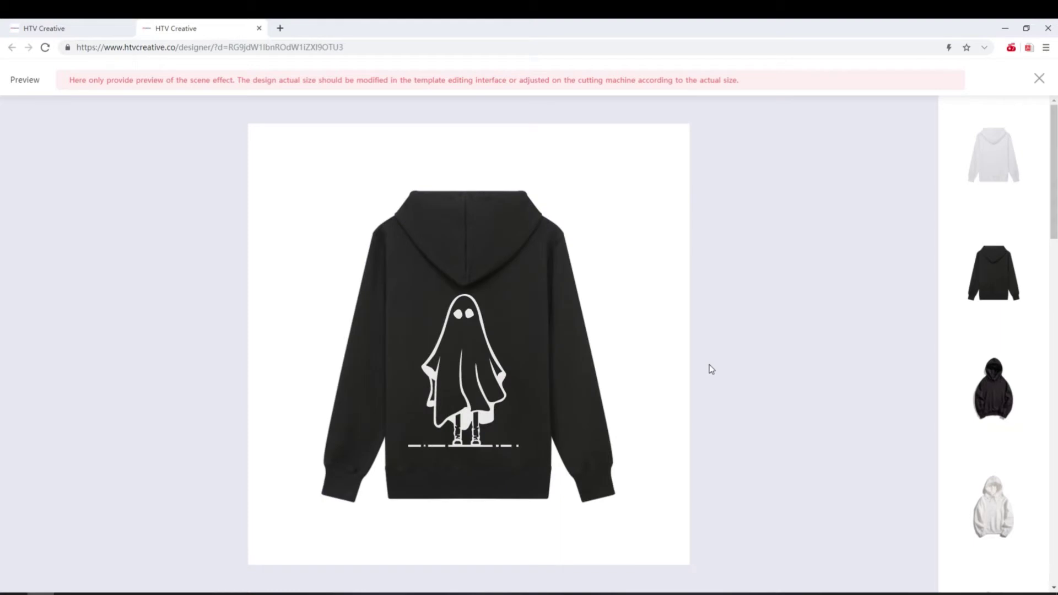
scroll(991, 408, down, 2)
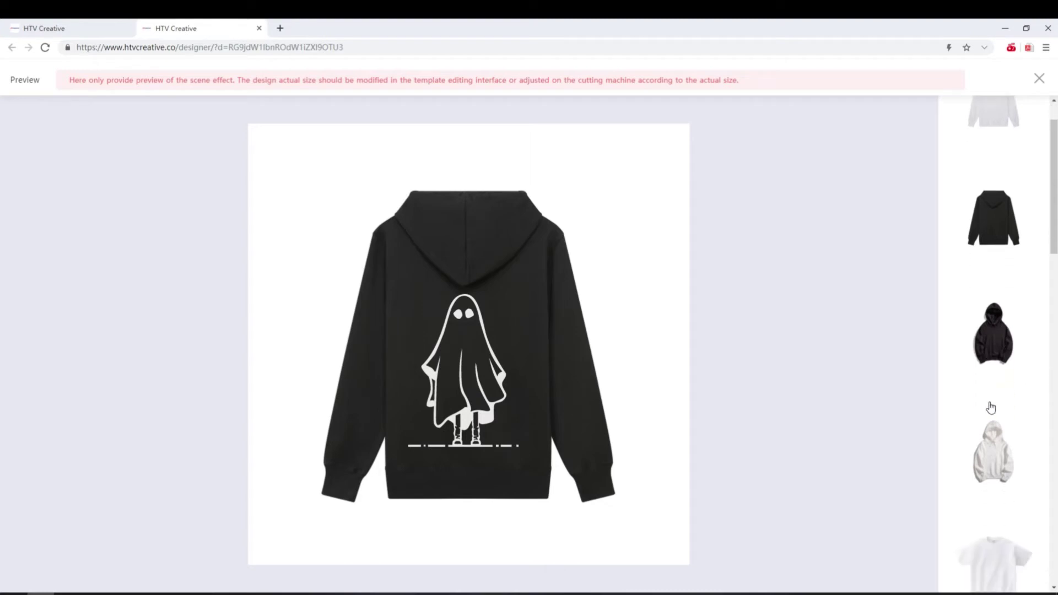
scroll(990, 408, down, 1)
scroll(990, 408, down, 2)
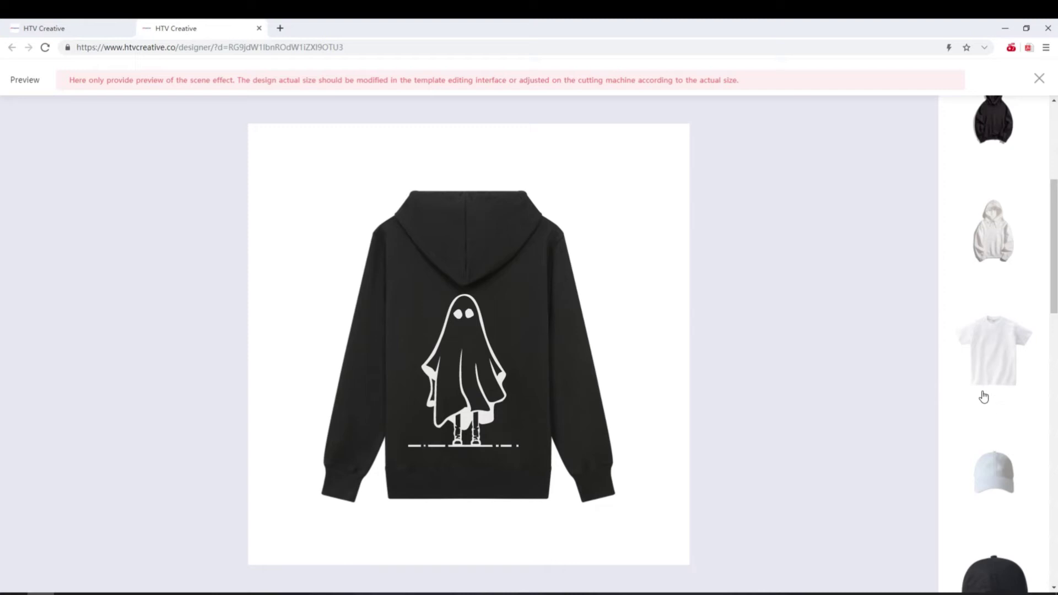
scroll(990, 408, down, 4)
click(1040, 79)
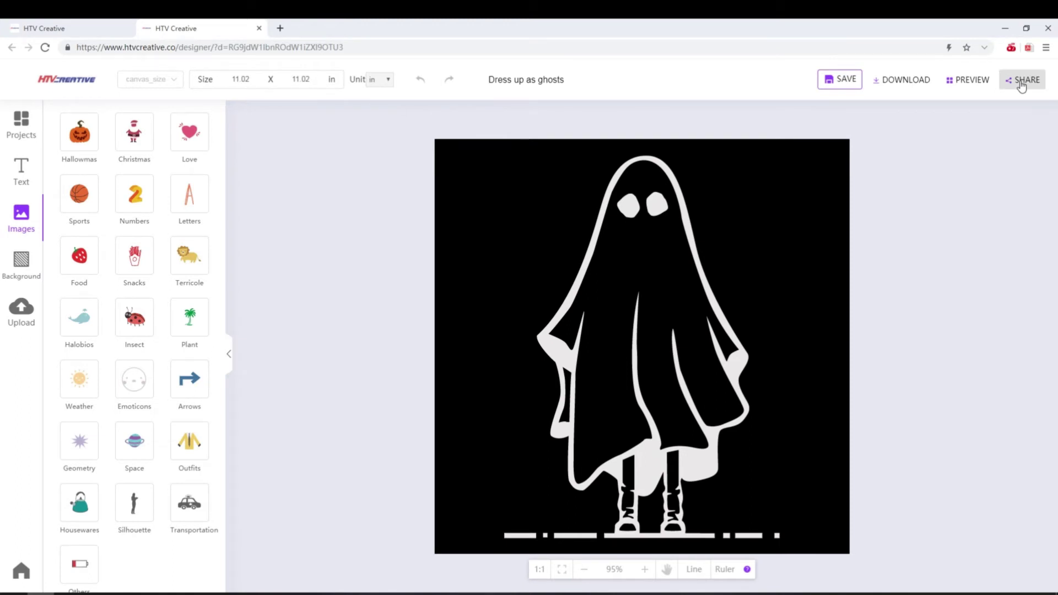
View the social sharing options for the design and close them.
click(1021, 83)
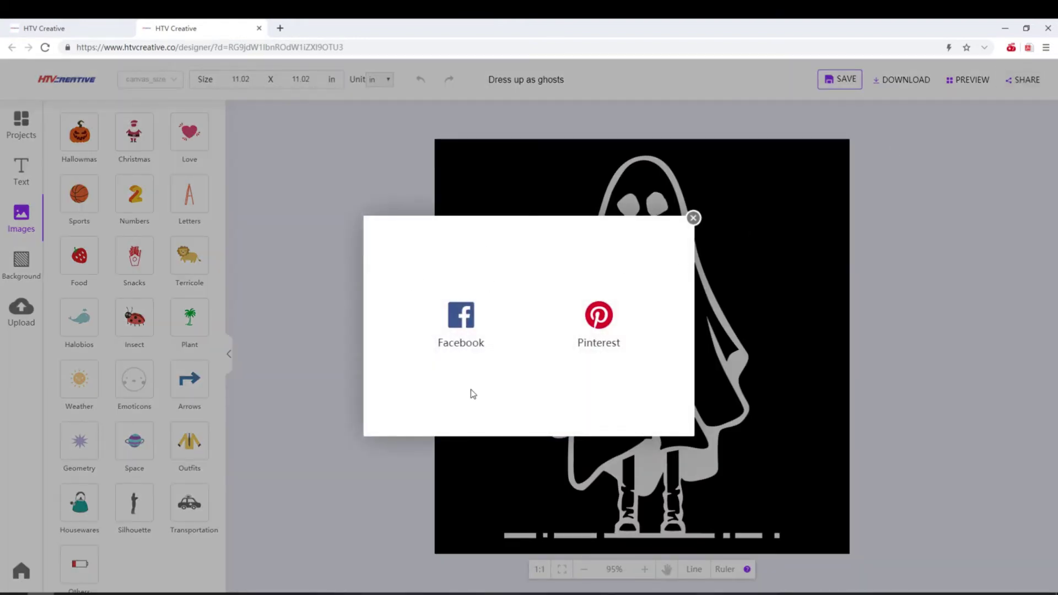
click(693, 218)
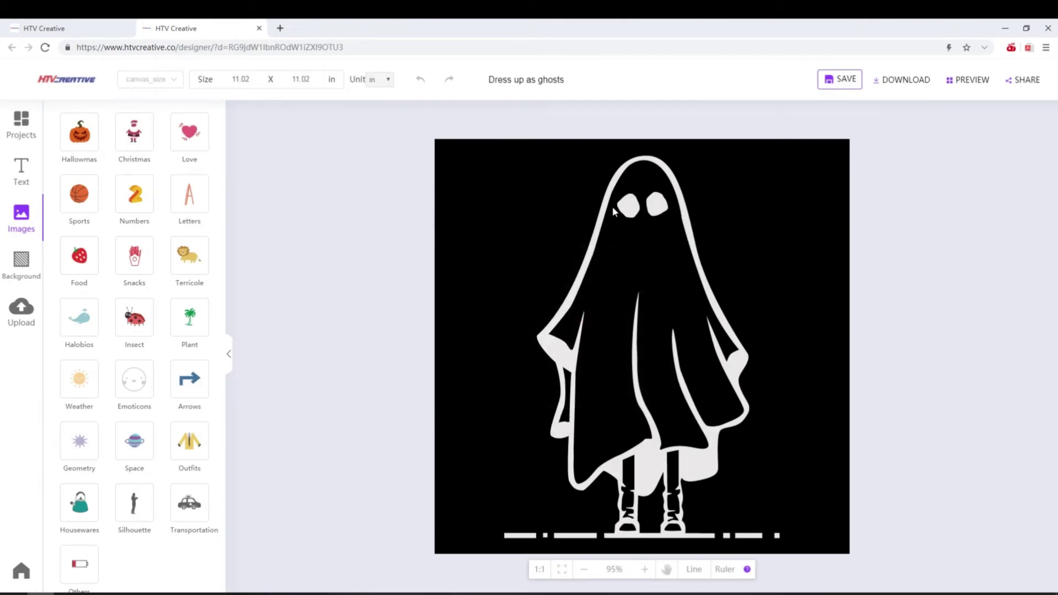
Try the bright green glitter material on the ghost figure, undo it and deselect the figure.
click(634, 262)
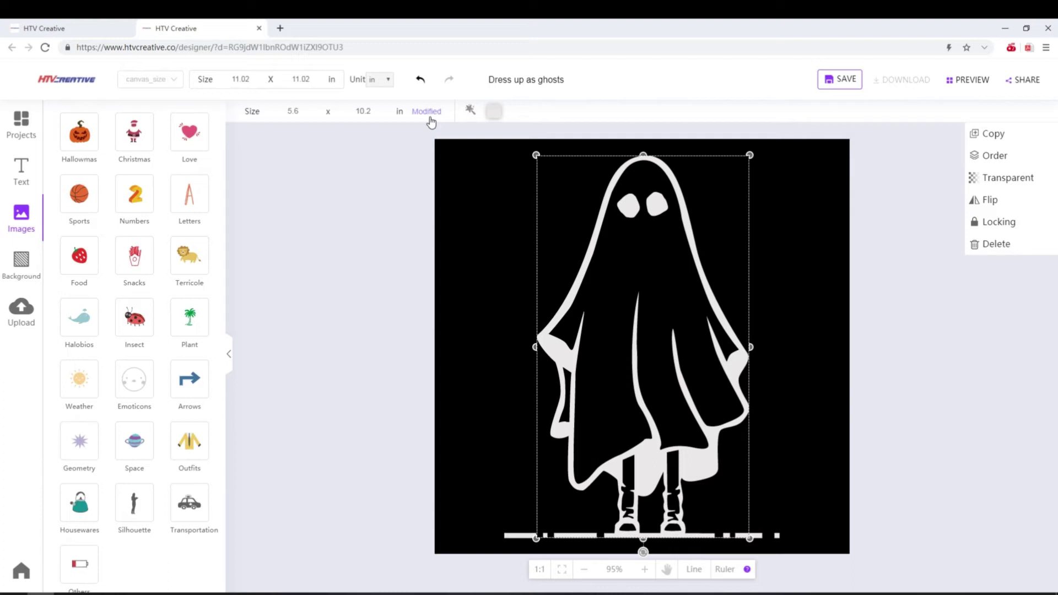
click(474, 150)
click(540, 180)
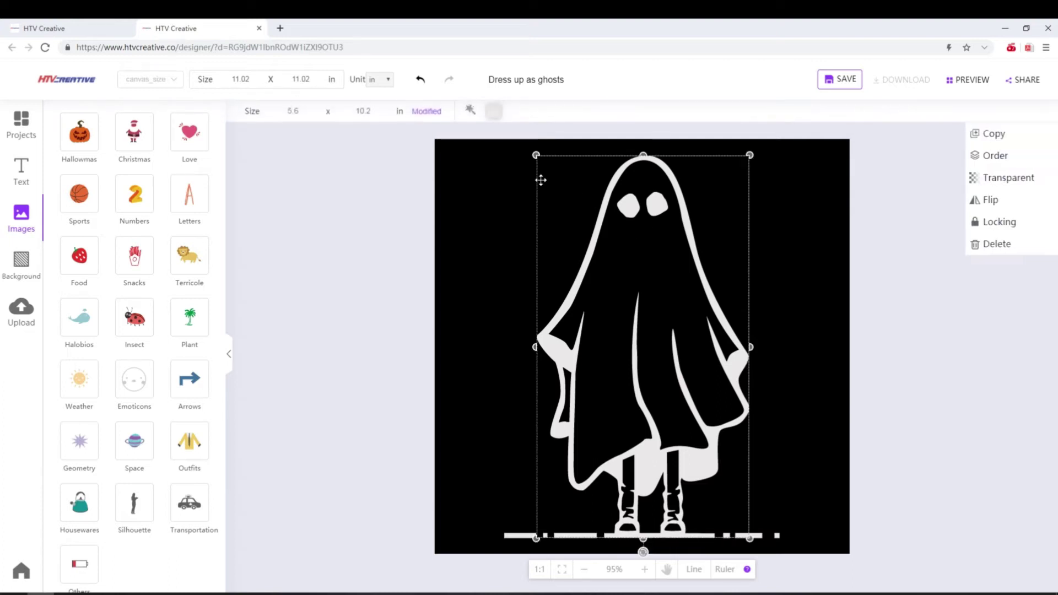
click(470, 110)
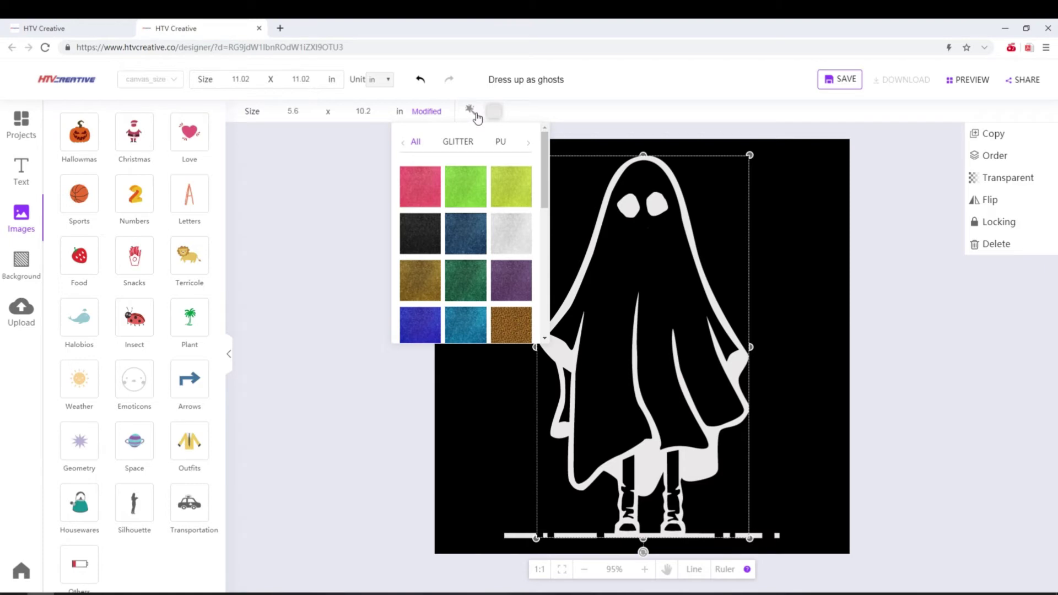
click(475, 193)
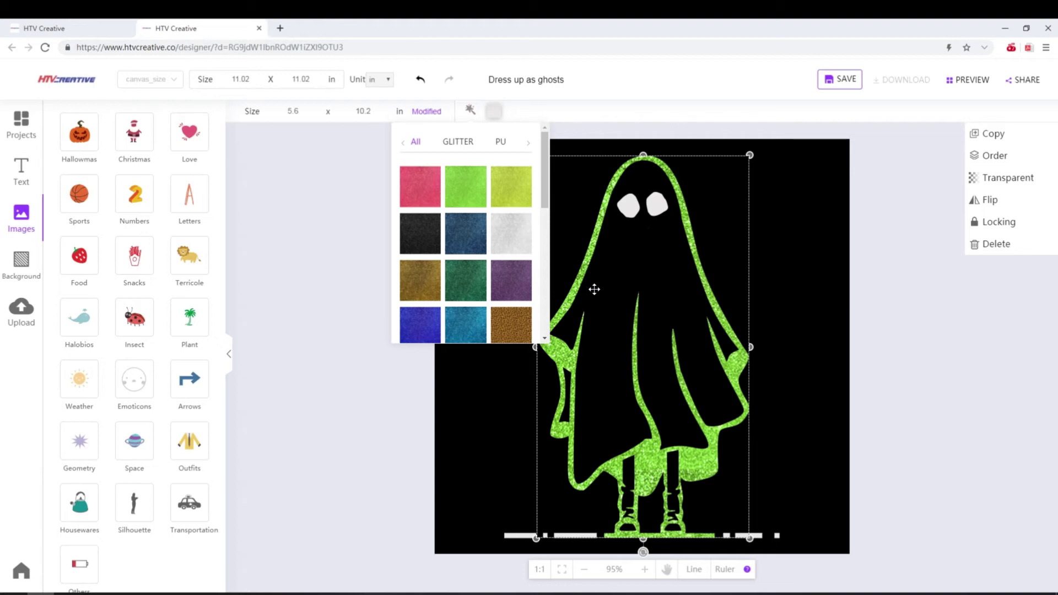
key(ctrl+z)
click(496, 187)
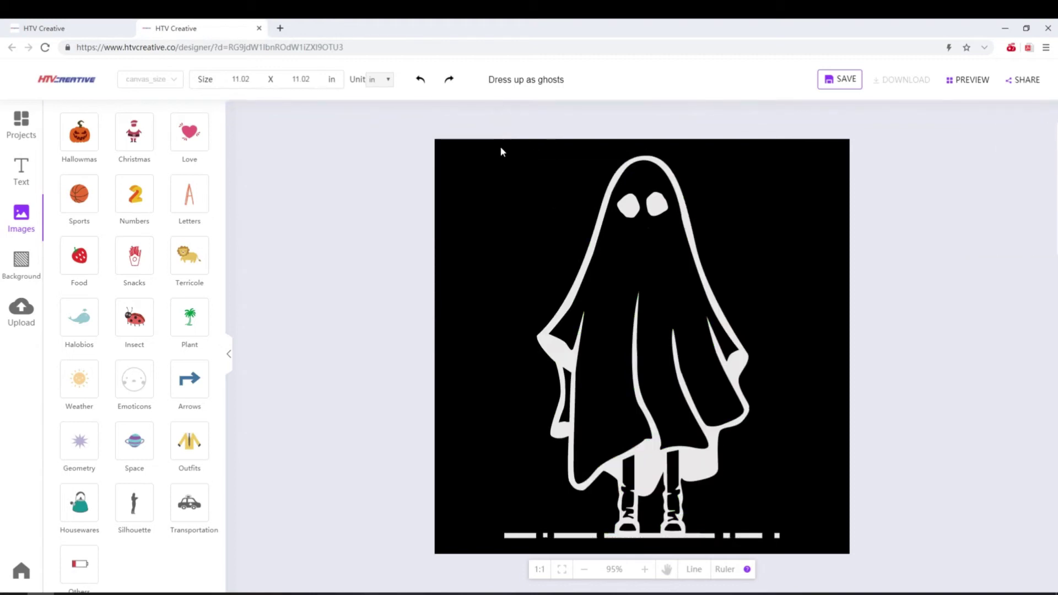
Select the ghost figure and view its preset colors with the browser page zoomed out.
click(630, 237)
click(502, 112)
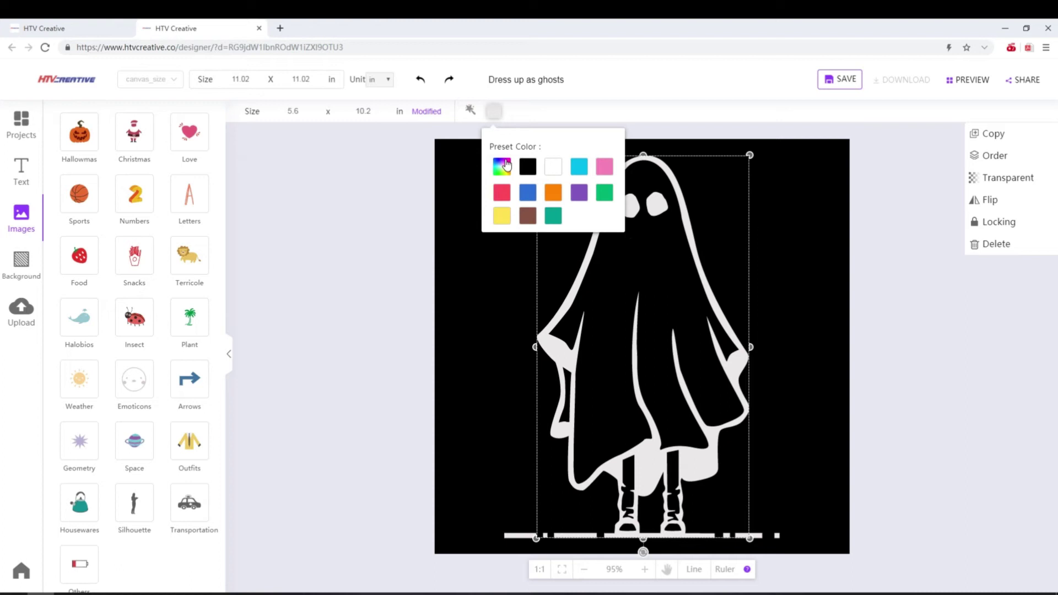
key(ctrl+minus)
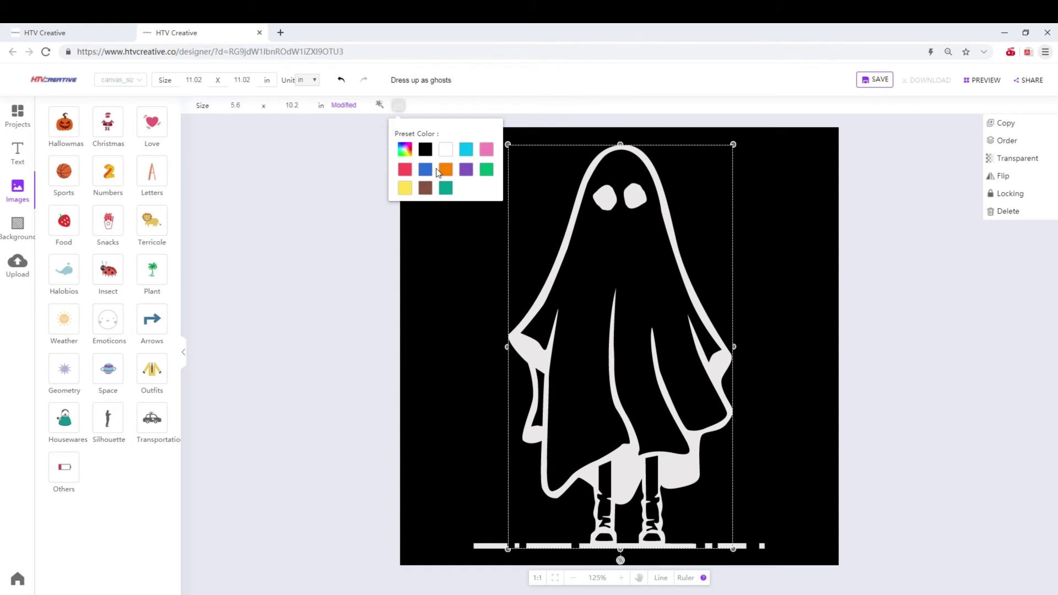
Add the smallest title text to the canvas and move it beside the ghost's upper left side.
click(17, 151)
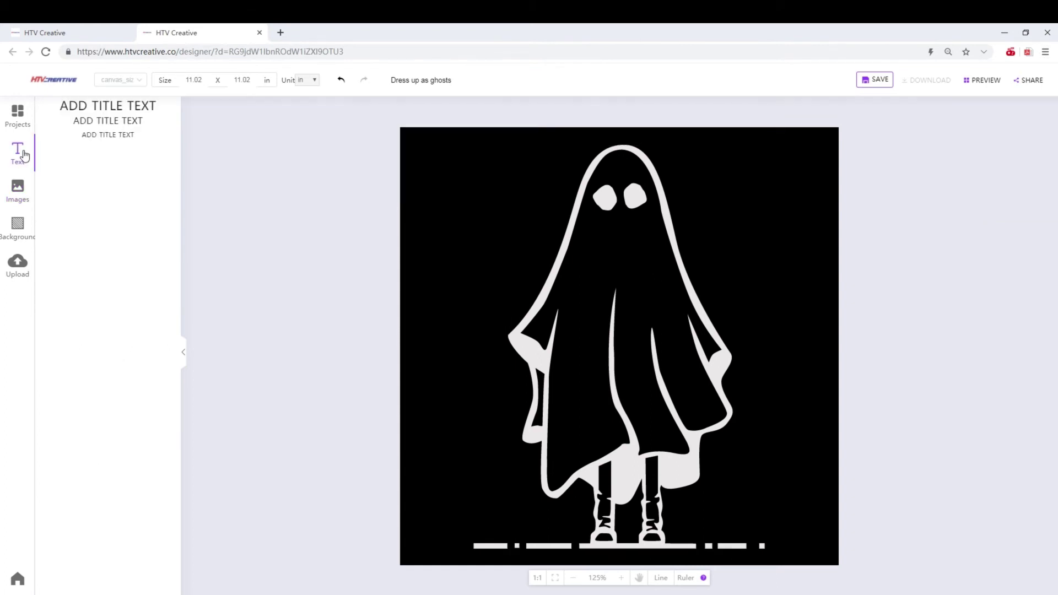
click(118, 134)
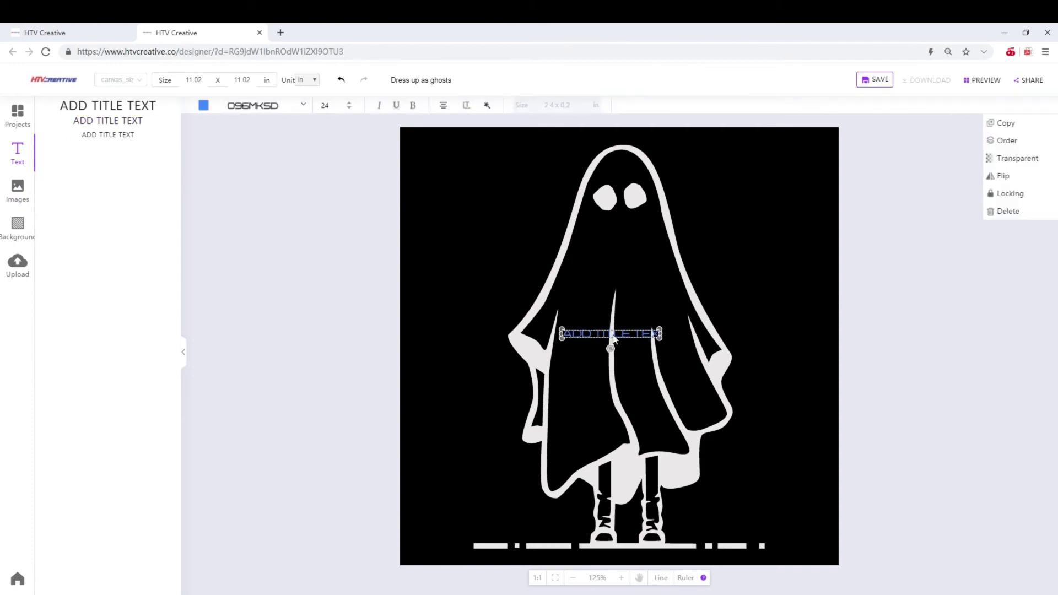
drag(614, 337, 498, 257)
click(458, 276)
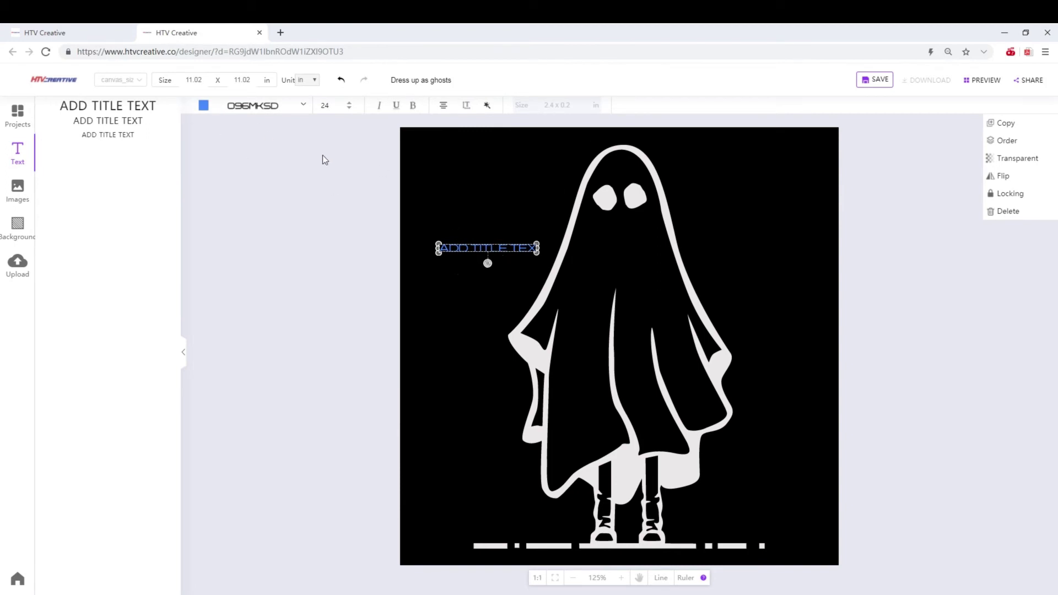
Try several preset colors on the title text and set it to blue.
click(204, 106)
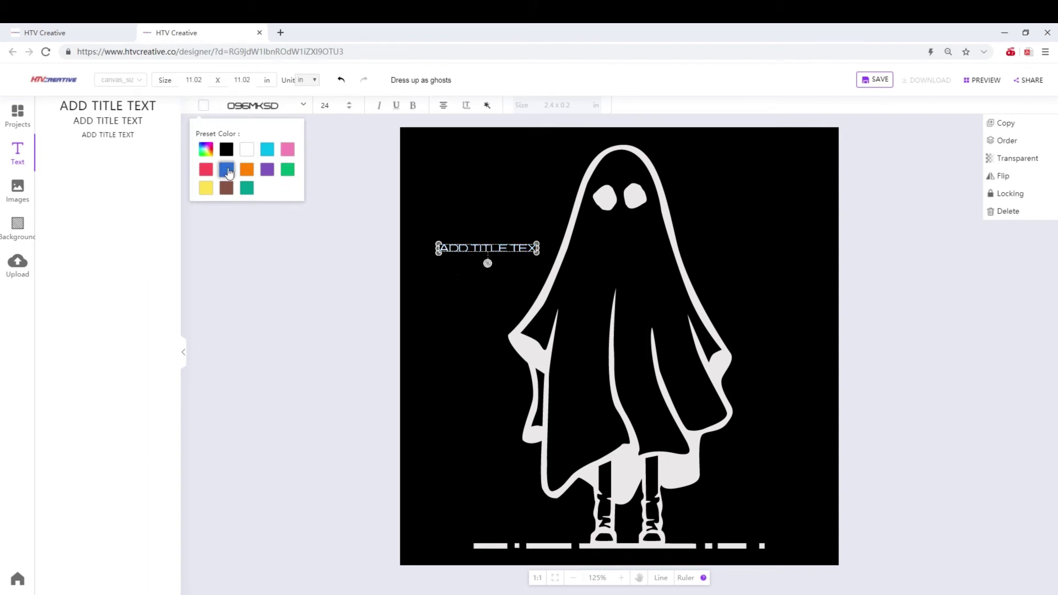
click(246, 170)
click(268, 171)
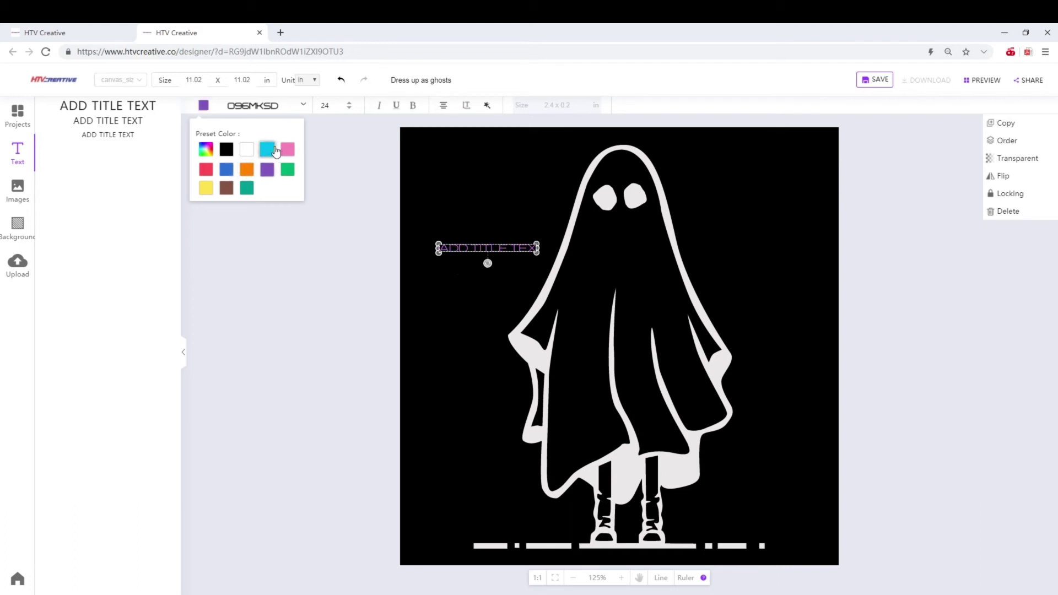
click(227, 170)
Browse the available fonts, try one on the title text, and set its font to Affogato Bold.
click(307, 110)
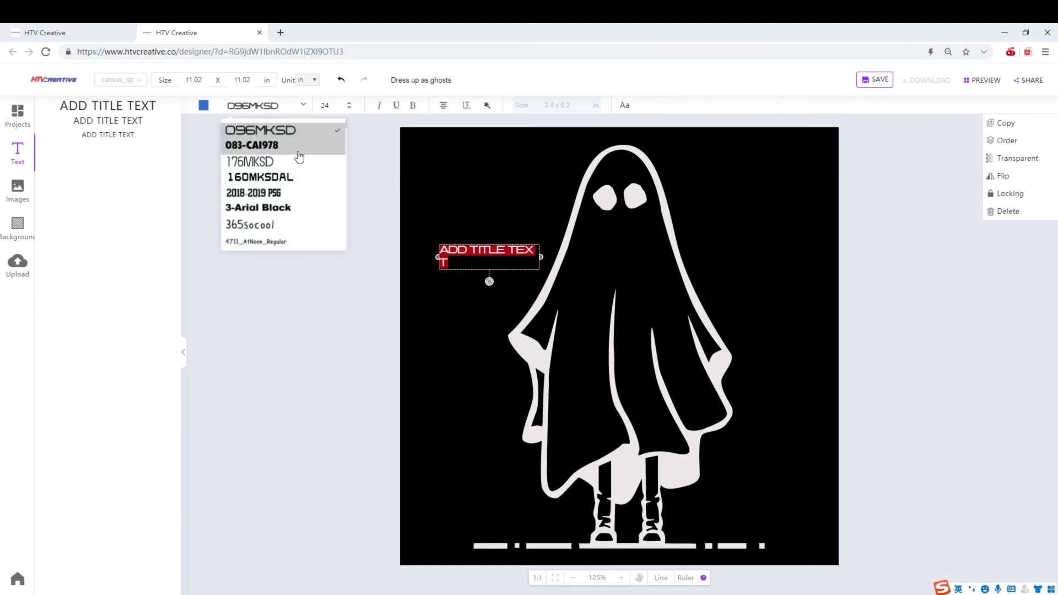
scroll(297, 187, down, 10)
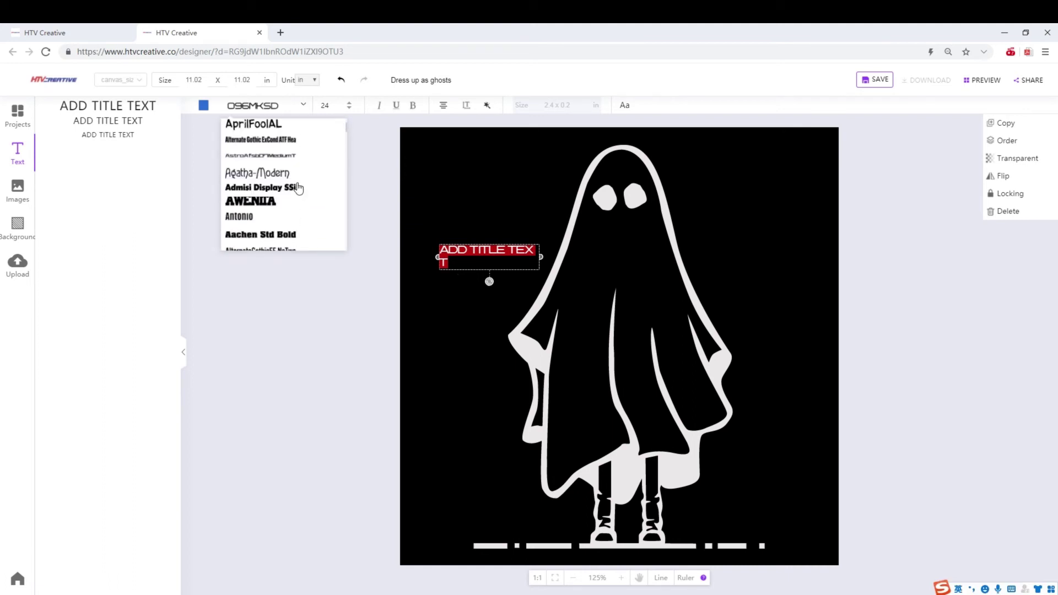
scroll(298, 189, down, 4)
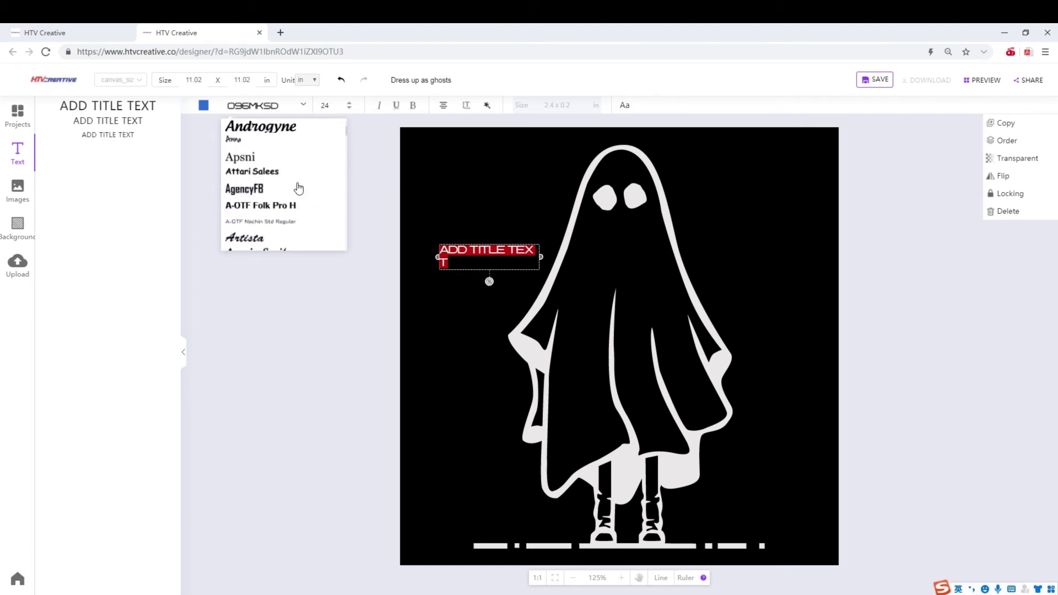
scroll(298, 188, down, 4)
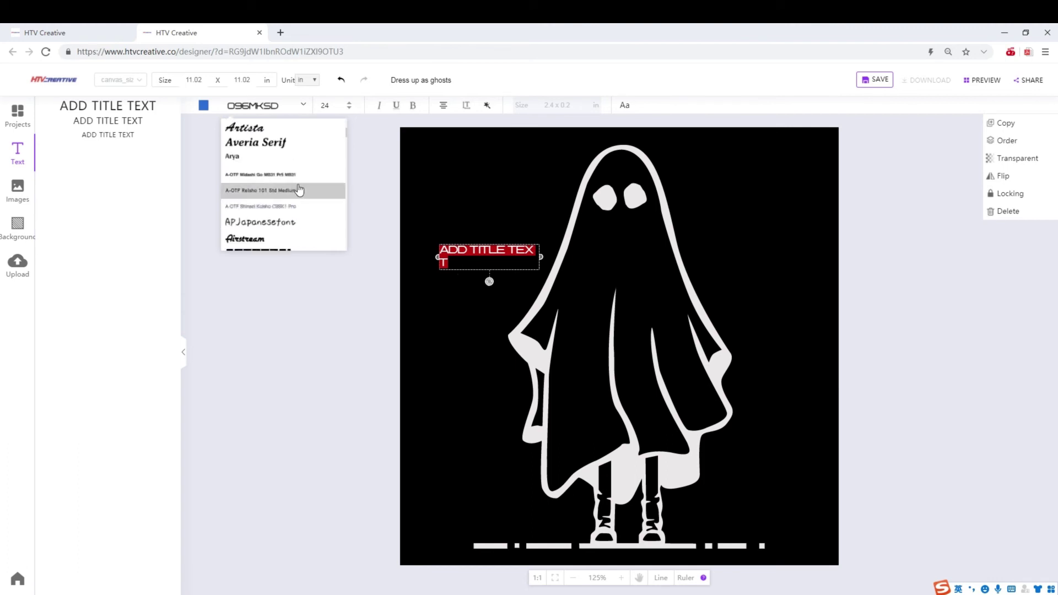
scroll(300, 196, down, 2)
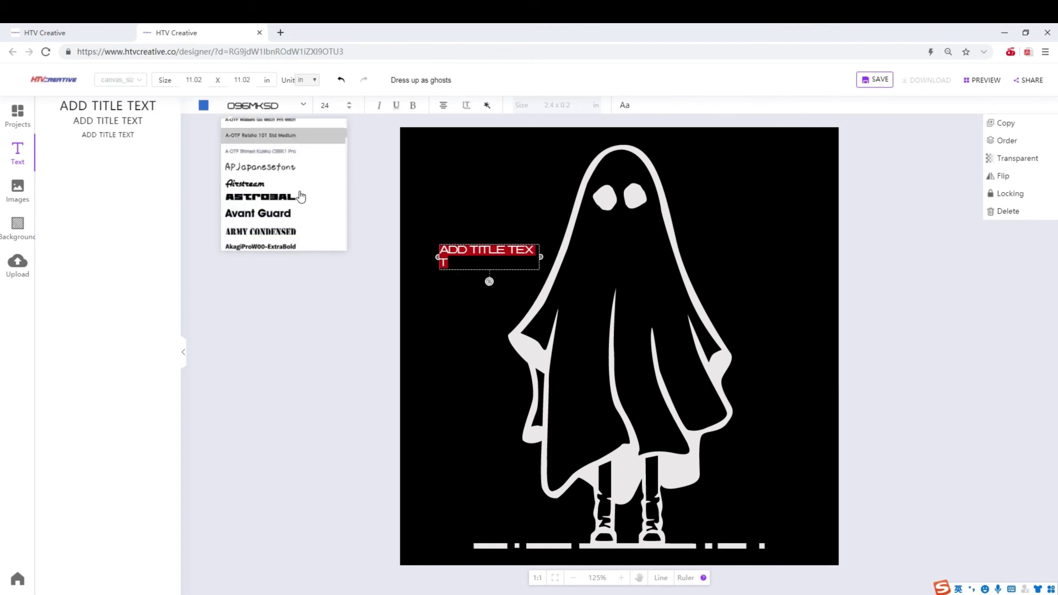
scroll(300, 195, up, 1)
click(312, 192)
scroll(308, 196, up, 4)
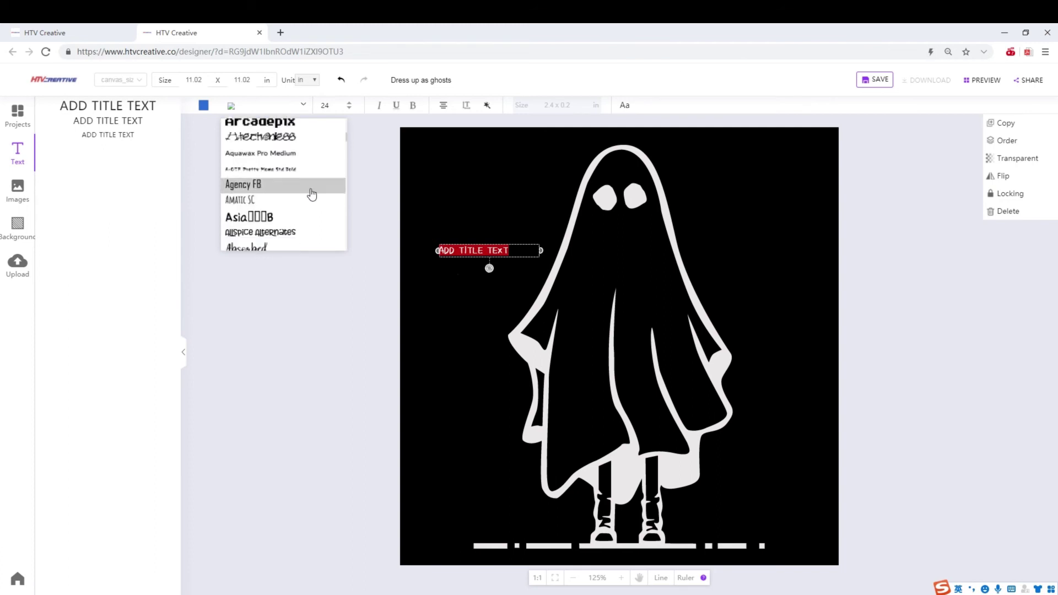
scroll(300, 207, down, 4)
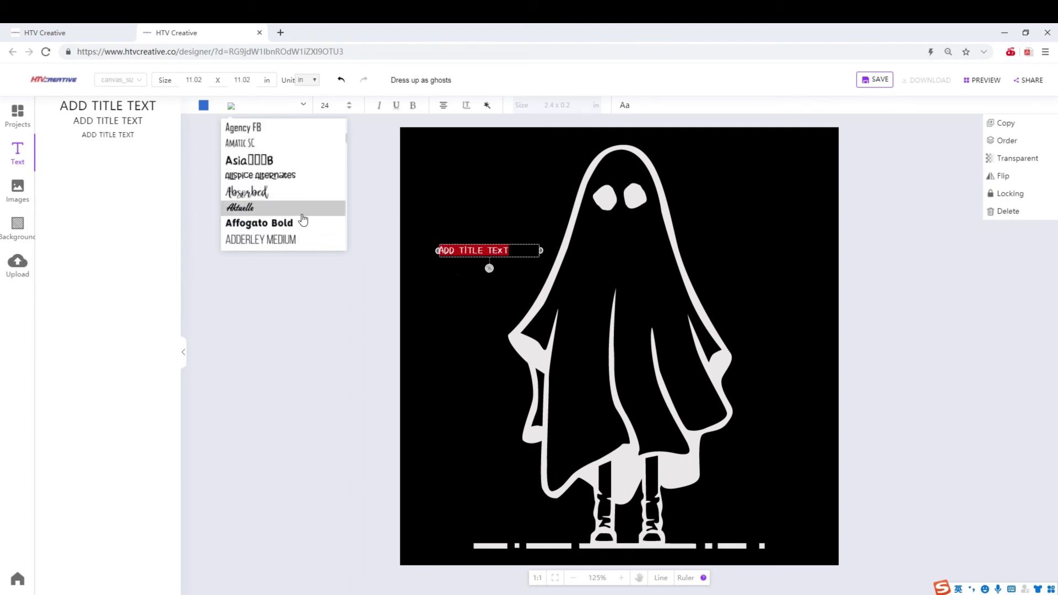
click(303, 172)
click(473, 260)
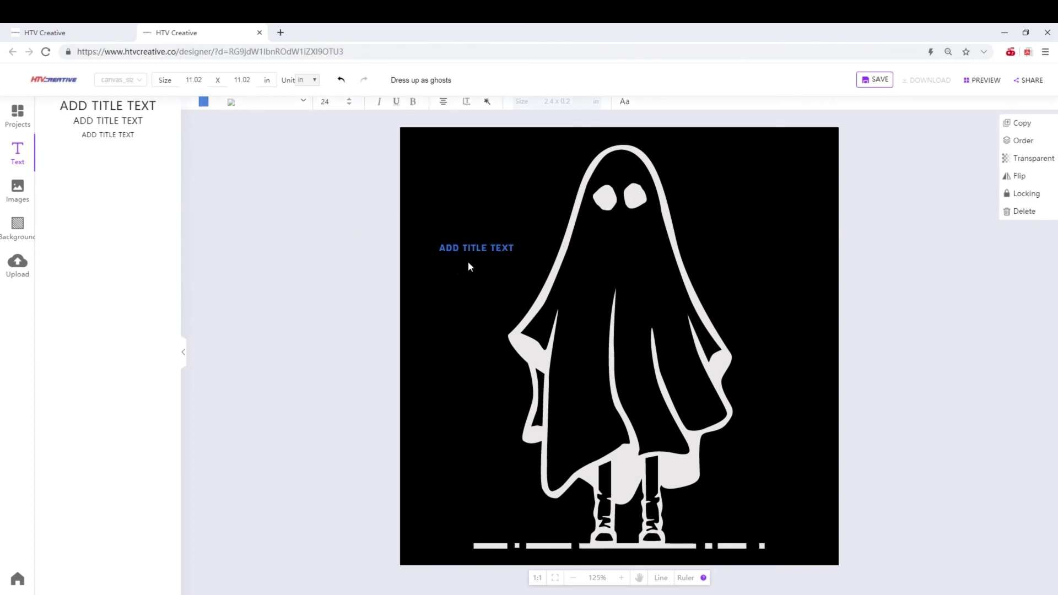
Try several font sizes on the title text and set it to 45.
click(467, 251)
double_click(474, 257)
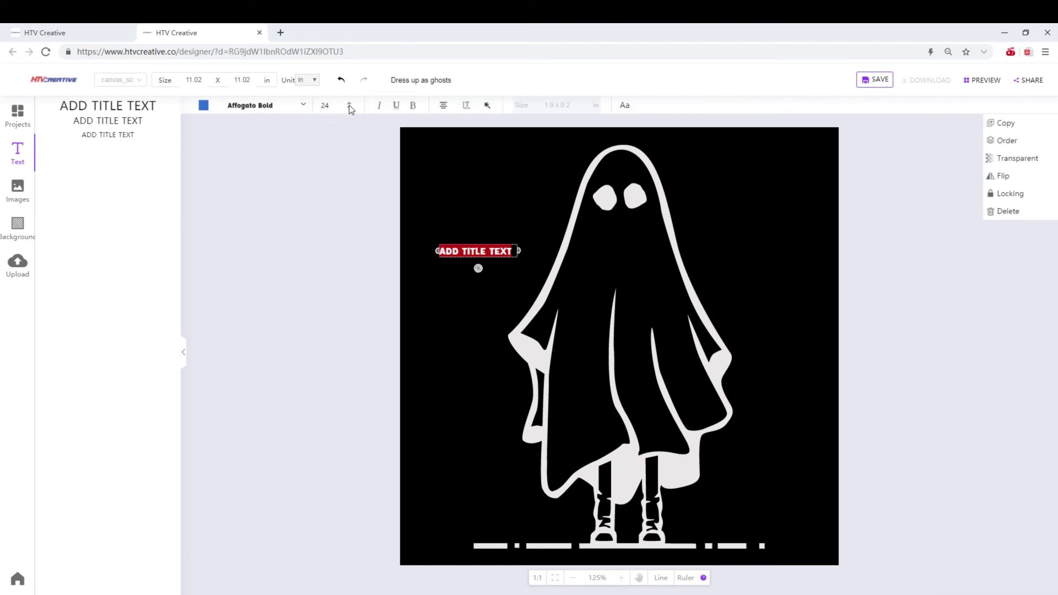
click(349, 105)
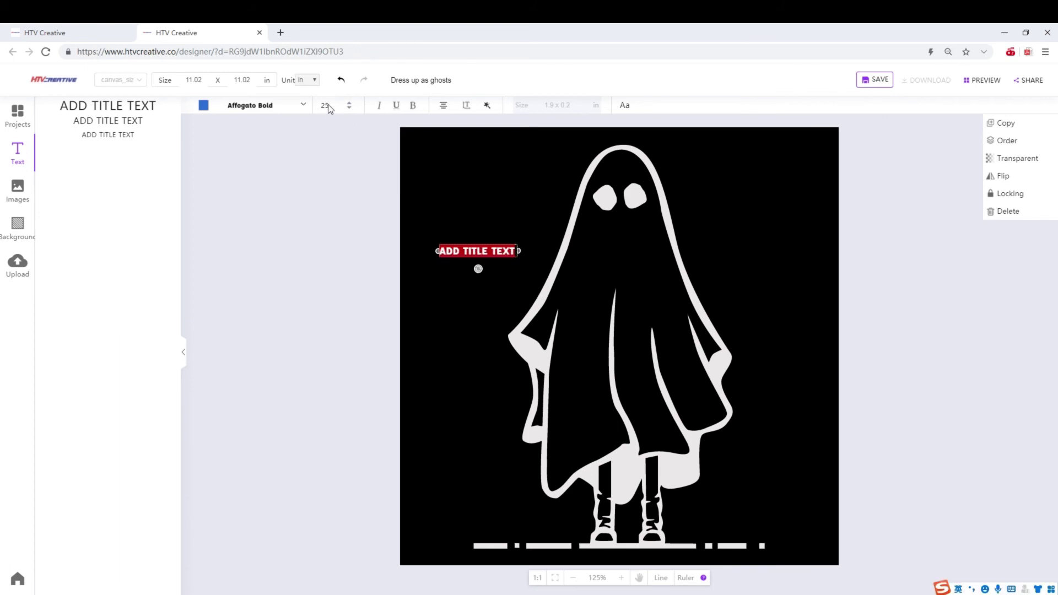
click(329, 105)
click(335, 219)
scroll(336, 221, down, 15)
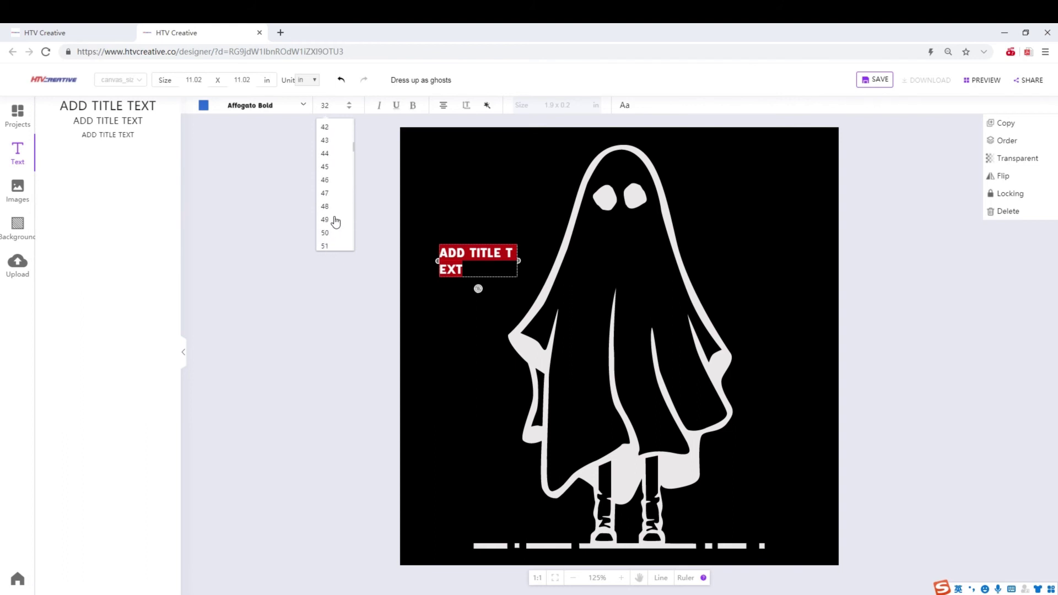
scroll(336, 220, up, 10)
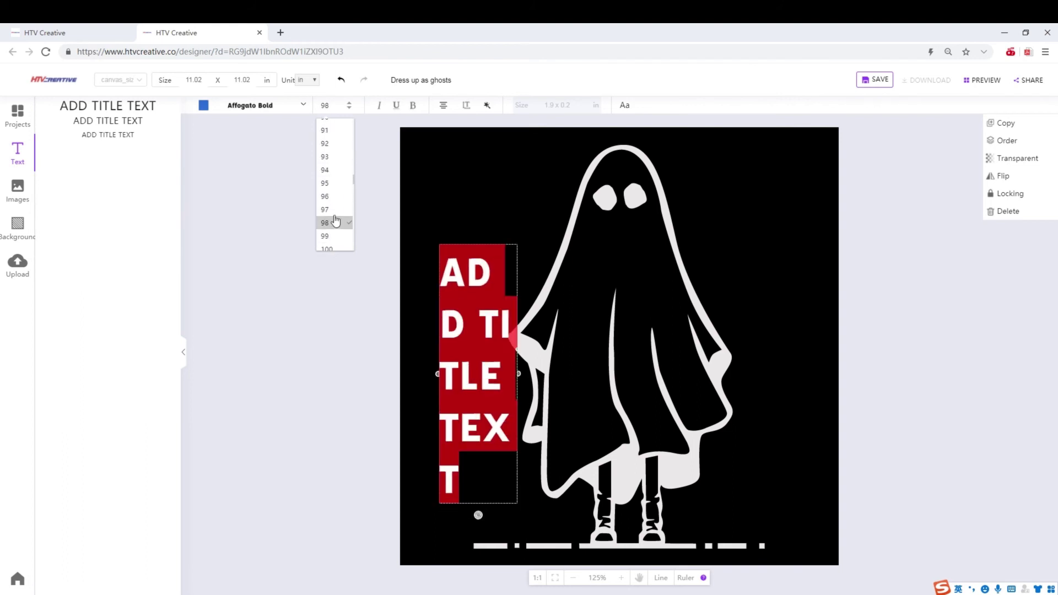
scroll(338, 185, up, 3)
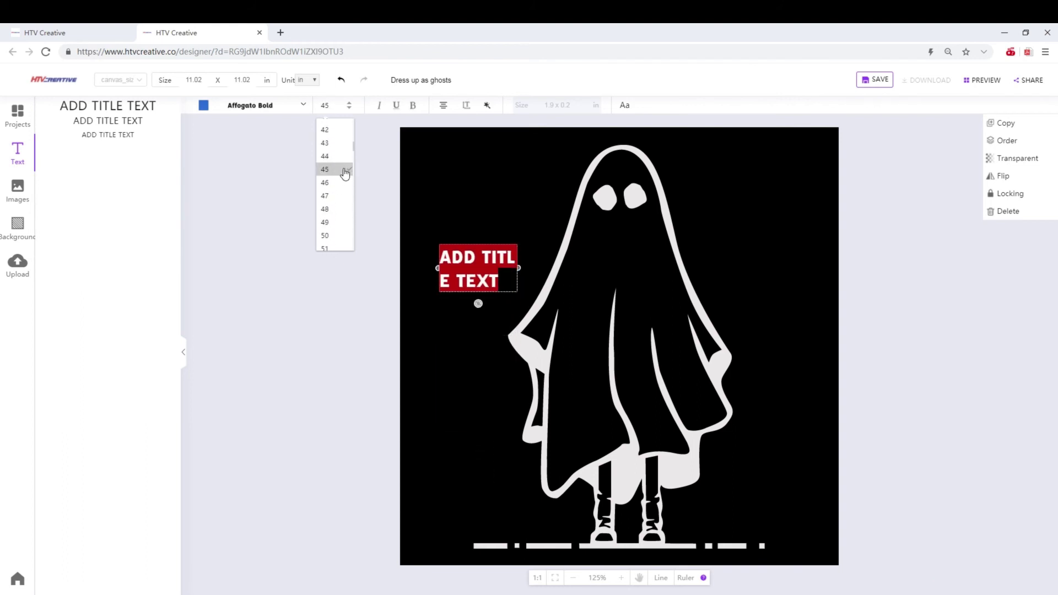
click(340, 168)
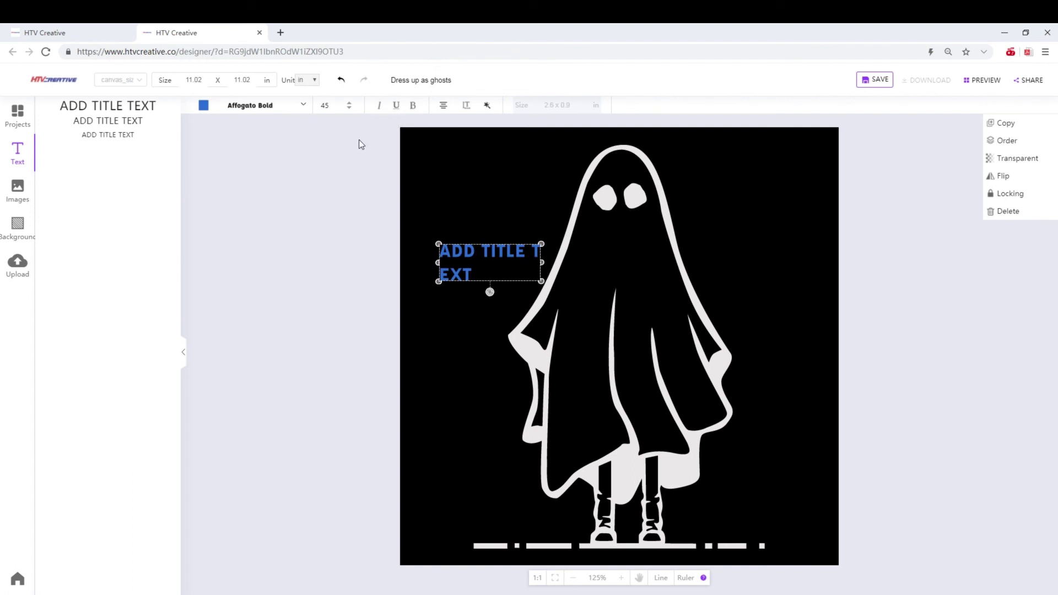
Make the title text italic and underlined, and increase its bold weight.
click(379, 105)
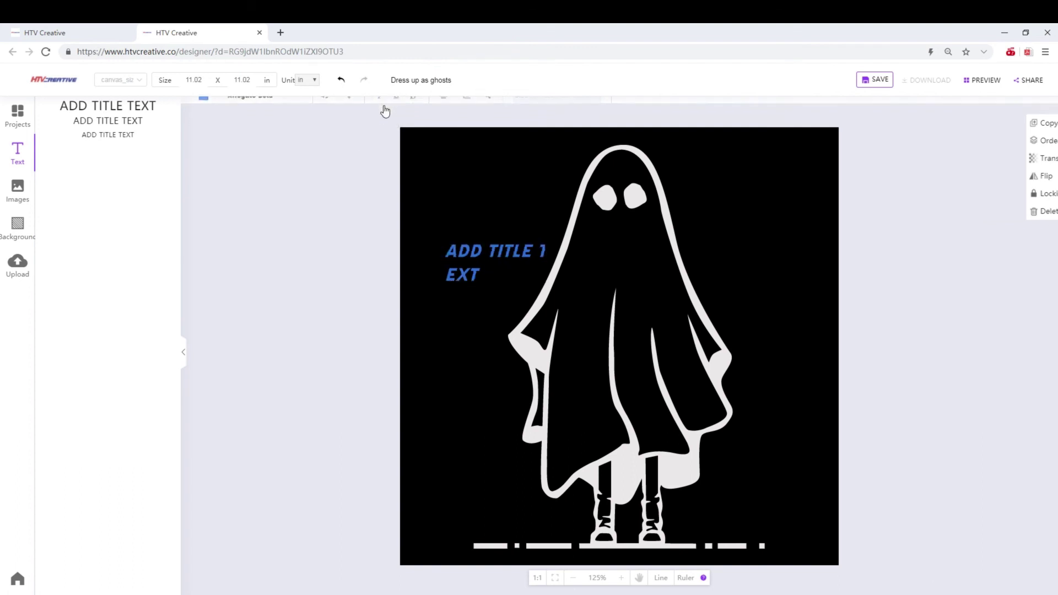
click(487, 252)
click(396, 105)
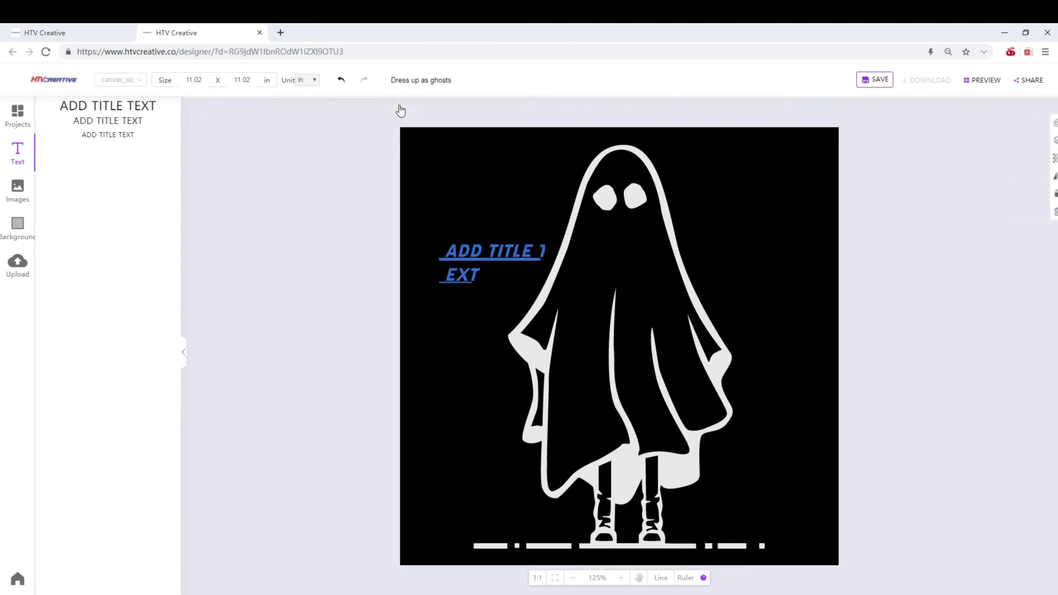
click(475, 265)
click(412, 105)
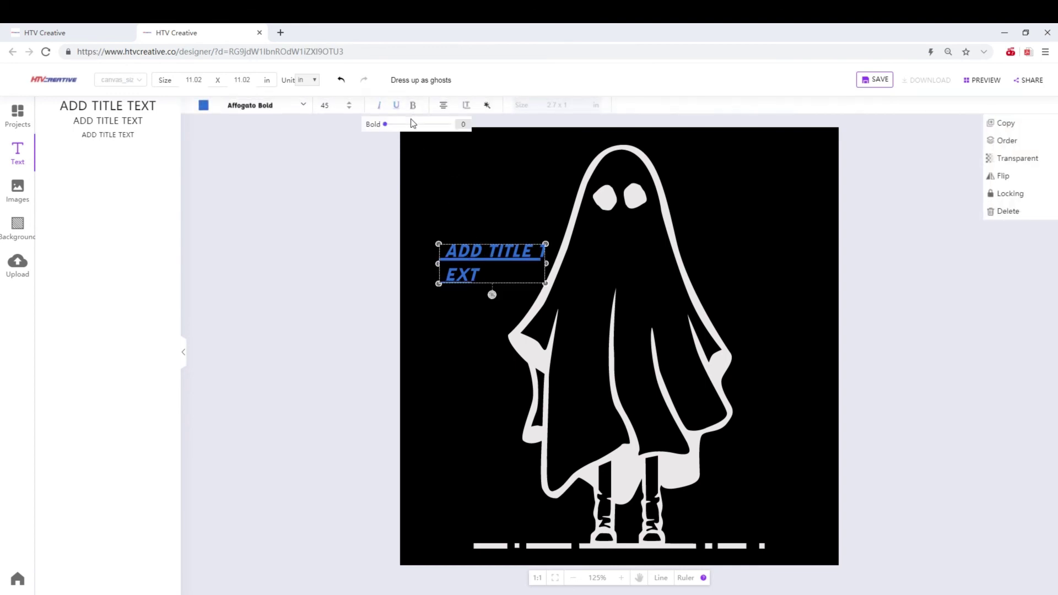
drag(385, 124, 420, 134)
Look at the left, center and right alignment options for the title text.
click(444, 106)
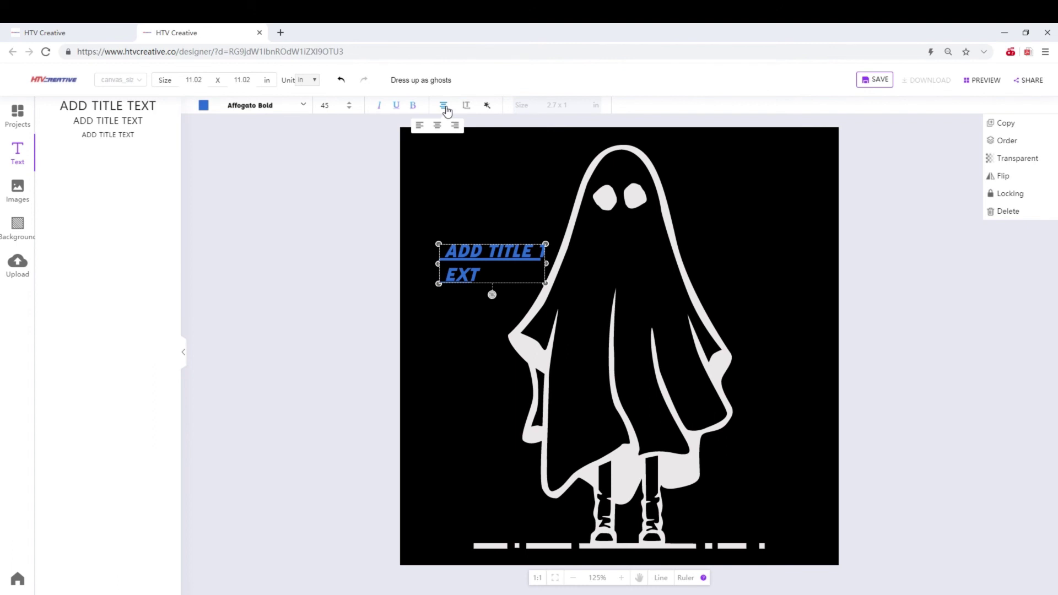
click(447, 110)
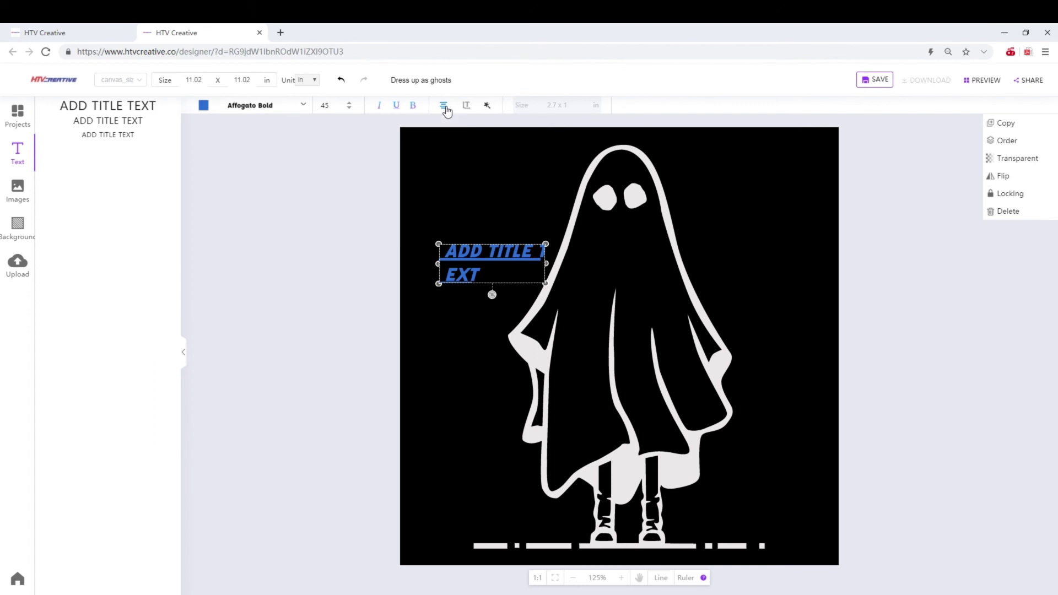
click(446, 110)
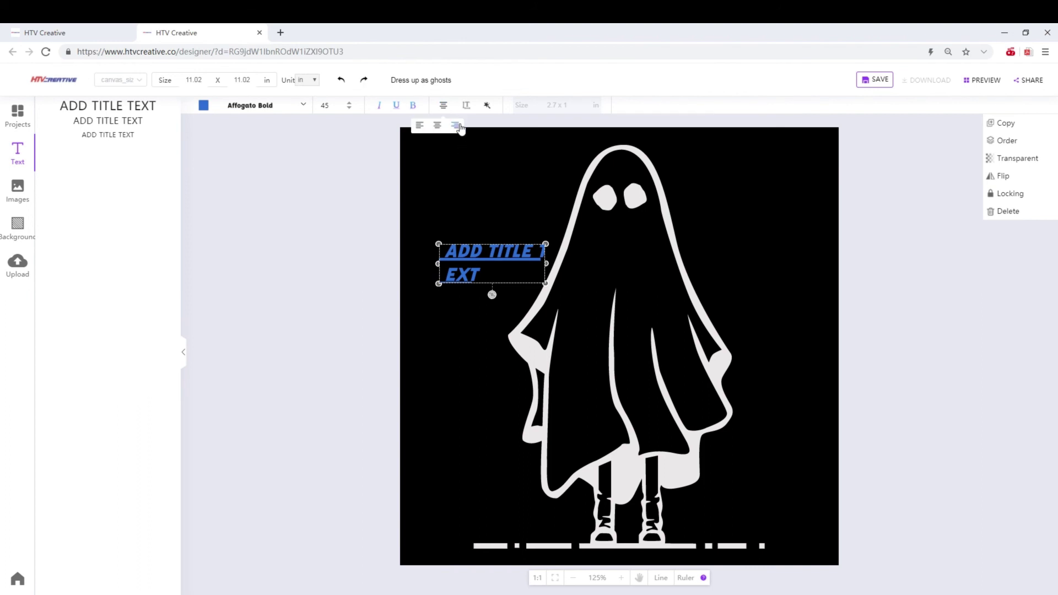
Increase the title text's word spacing to 134 and its line spacing to 489.
click(473, 108)
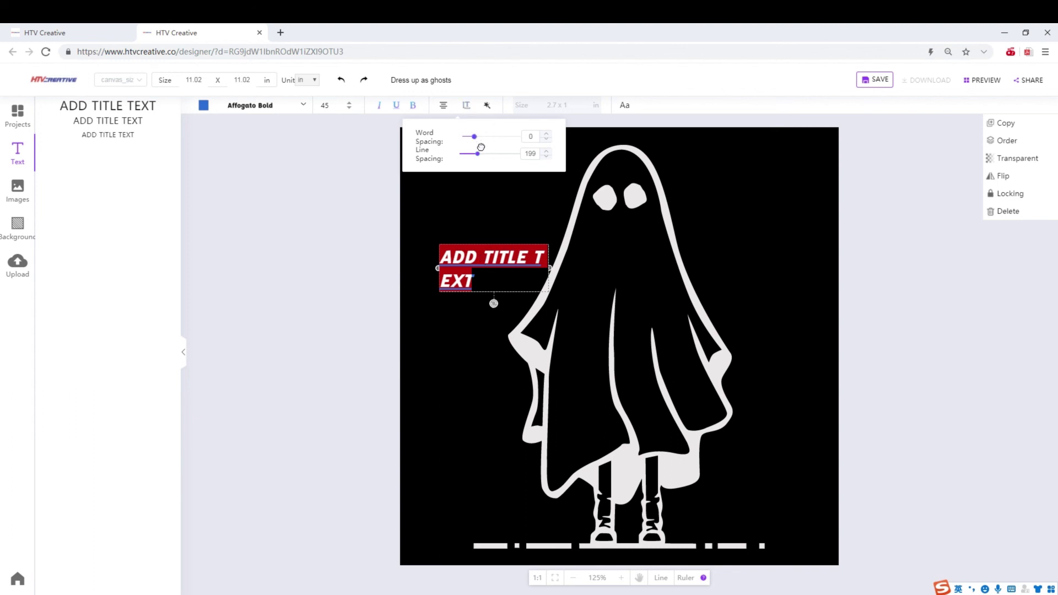
mouse_move(481, 145)
mouse_down()
mouse_move(481, 165)
mouse_move(495, 166)
mouse_move(488, 145)
mouse_up()
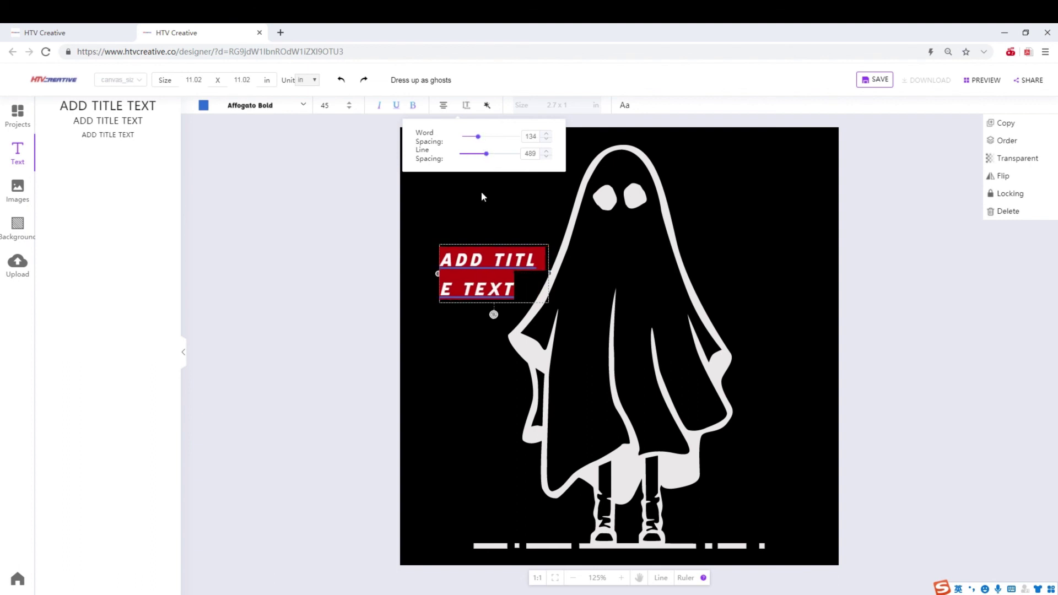
click(490, 233)
click(496, 248)
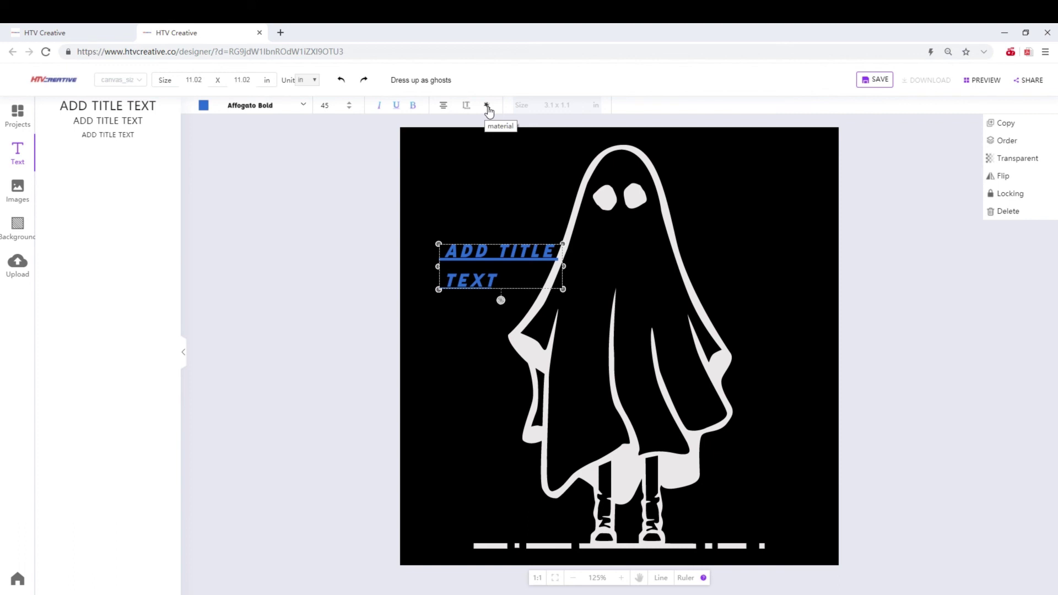
Browse the materials for the title text and apply the light silver-white glitter one.
click(487, 108)
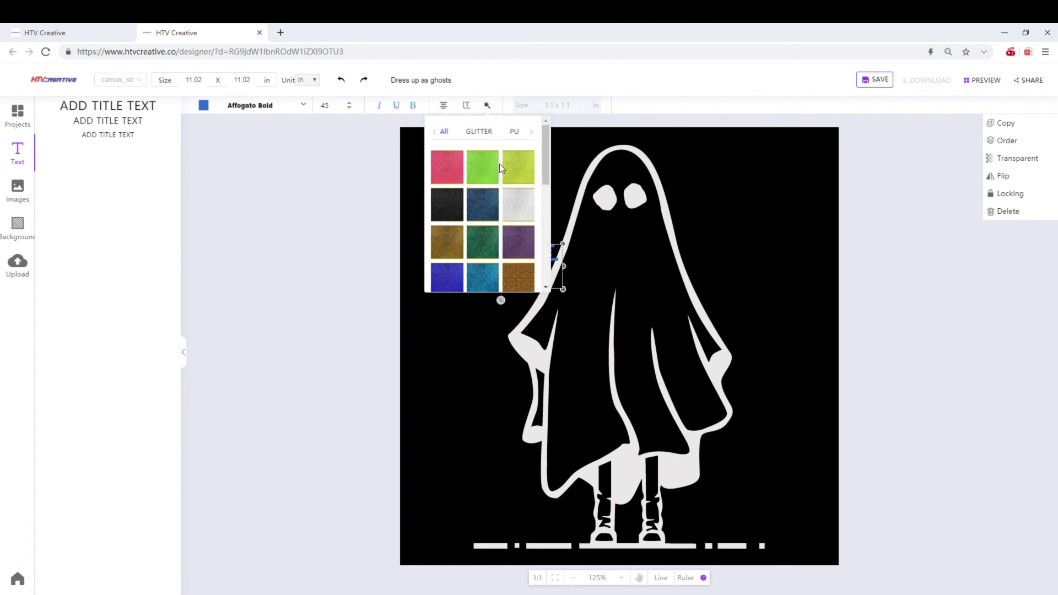
scroll(500, 164, down, 5)
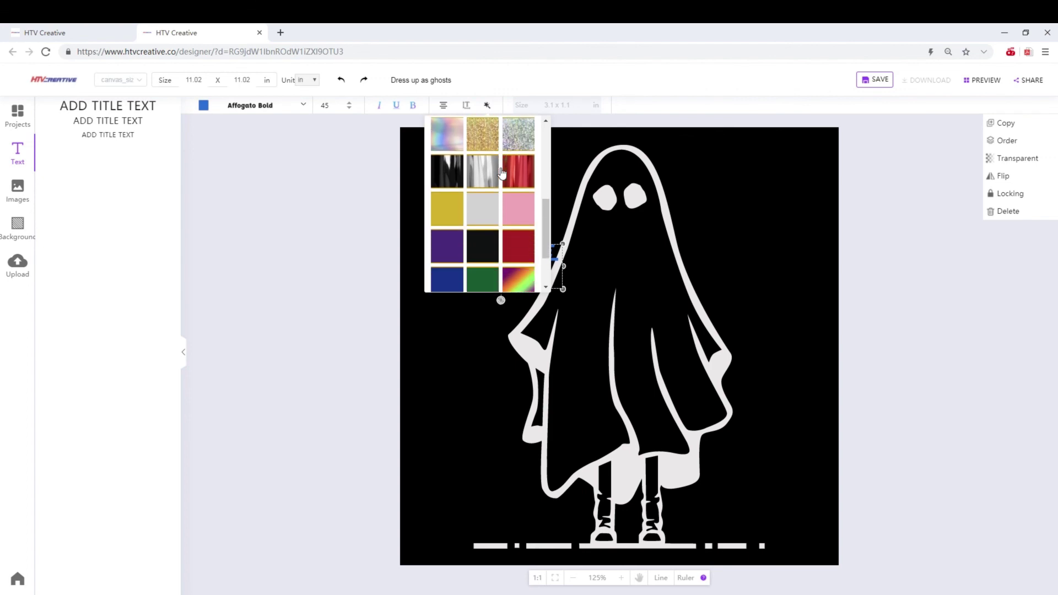
scroll(501, 173, down, 2)
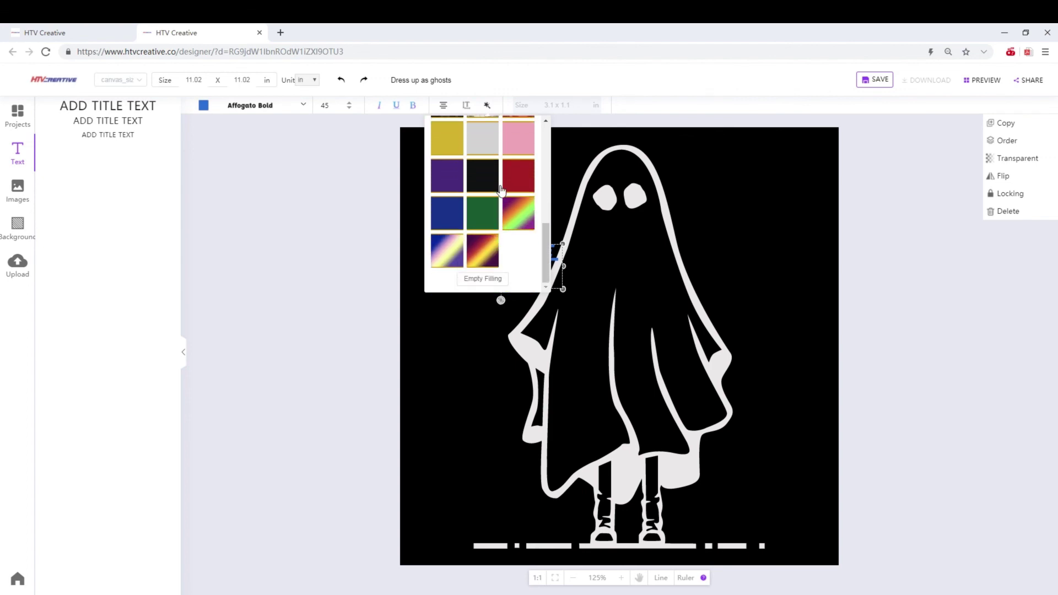
scroll(503, 199, up, 10)
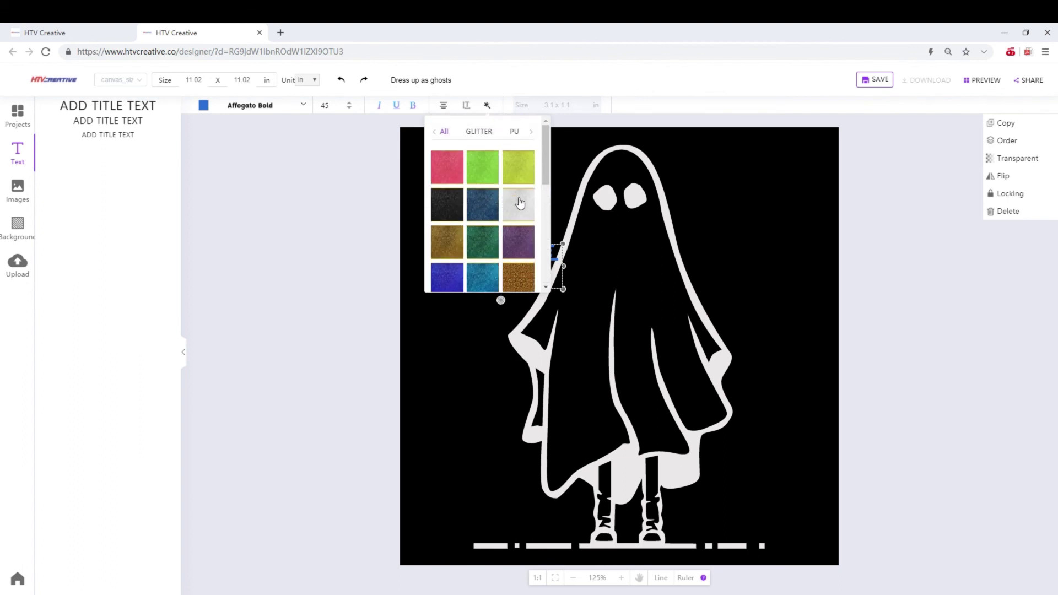
click(520, 204)
click(505, 175)
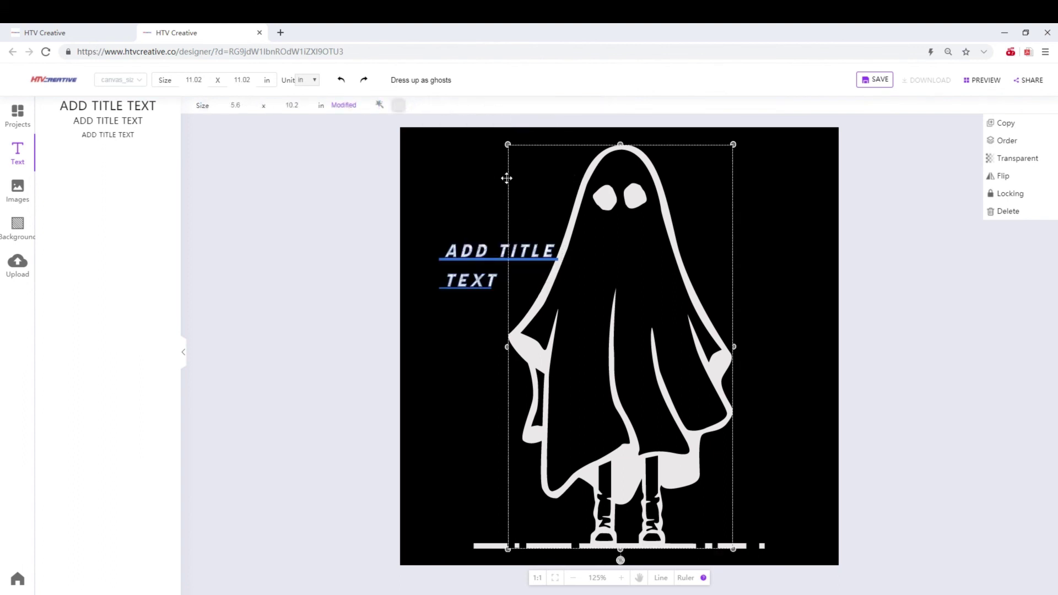
click(465, 193)
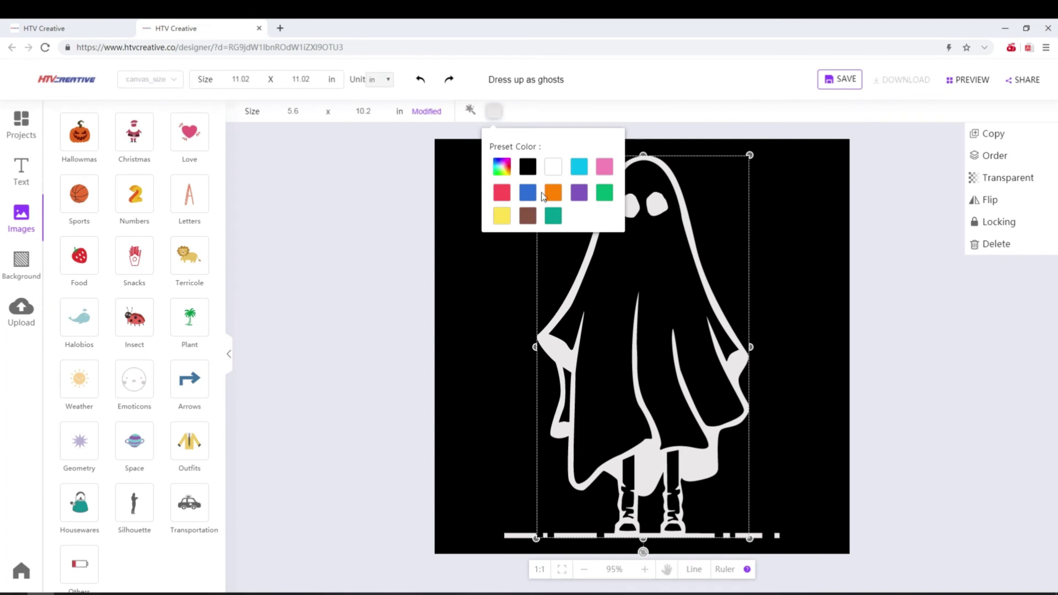